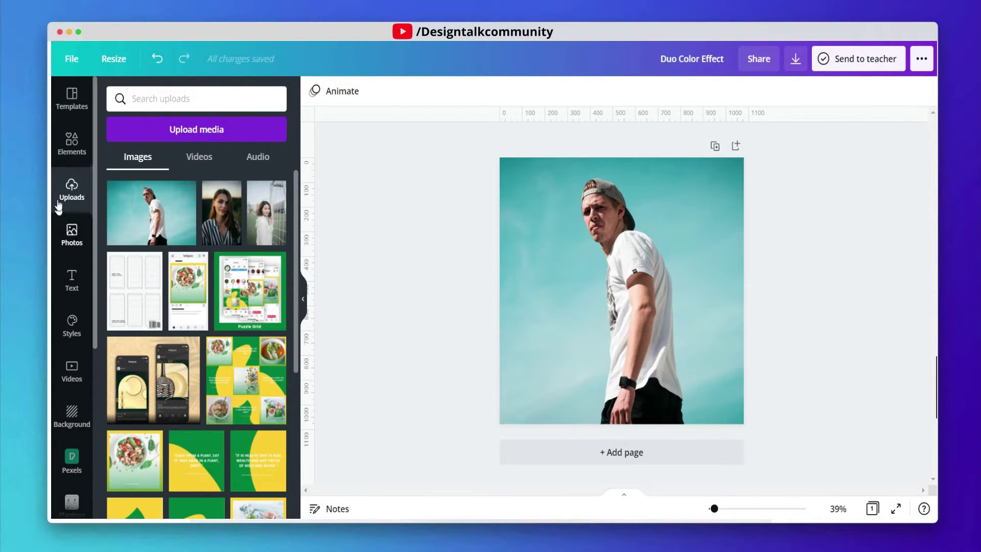
Step: Search Elements for 'gradient' and filter the results to Graphics
{"action": "left_click", "coordinate": [65, 154]}
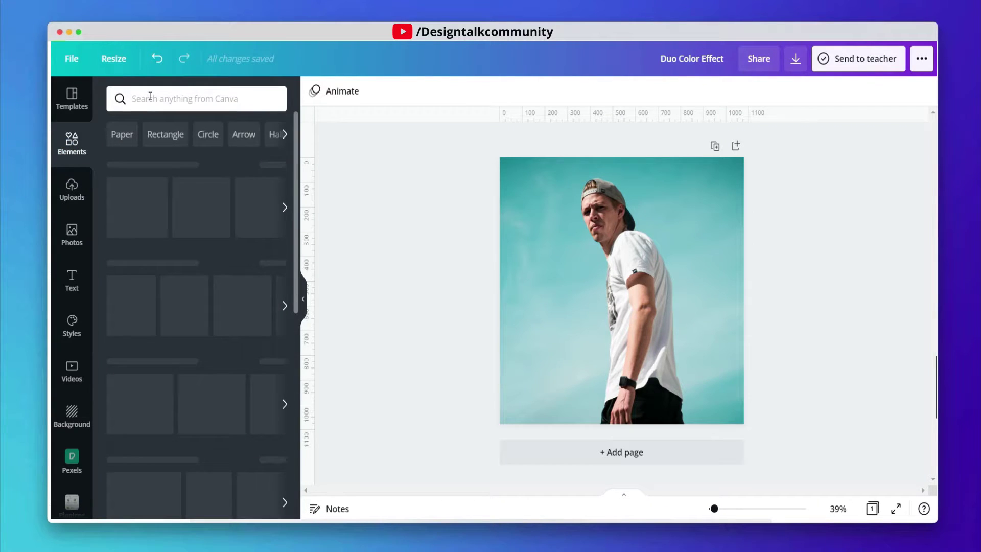
{"action": "left_click", "coordinate": [150, 97]}
{"action": "type", "text": "g"}
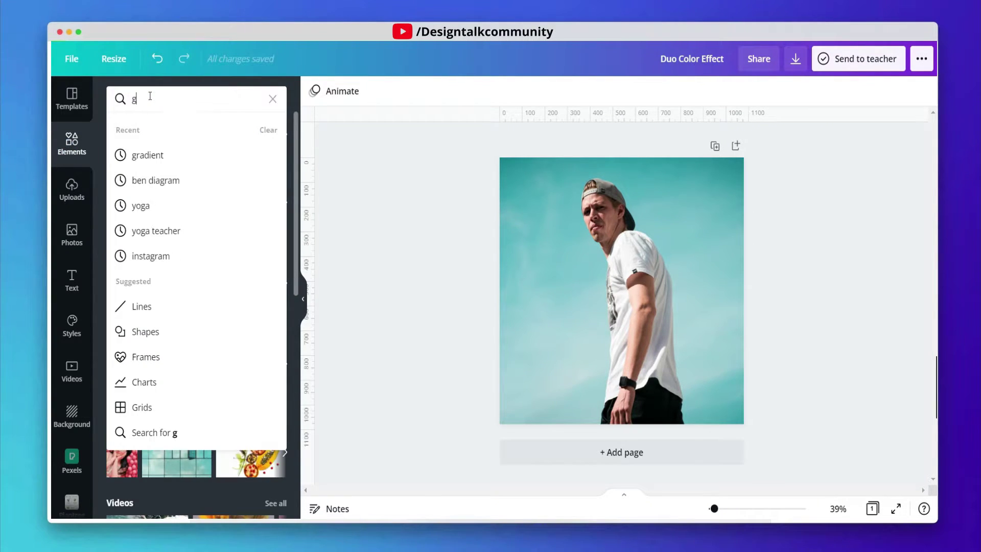
{"action": "type", "text": "radient"}
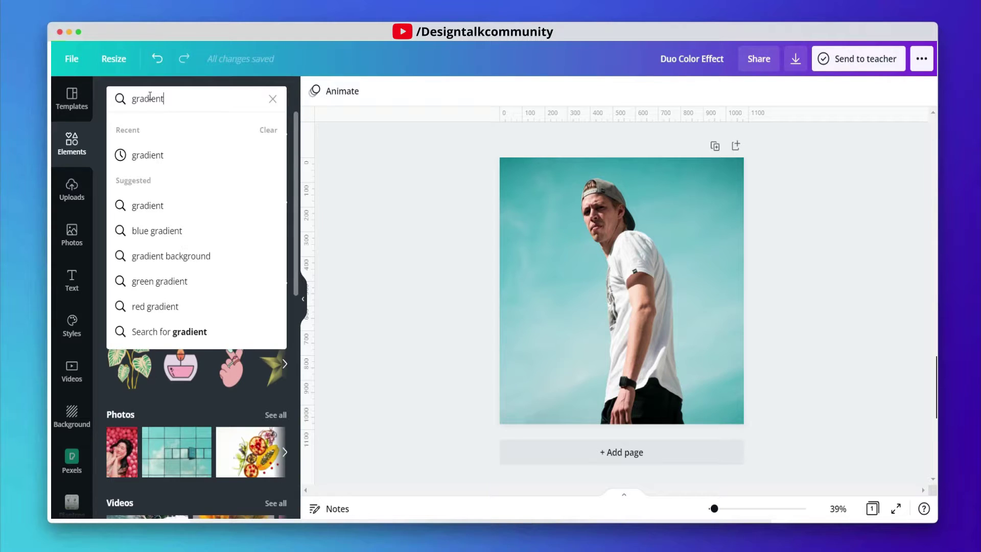
{"action": "key", "text": "Down"}
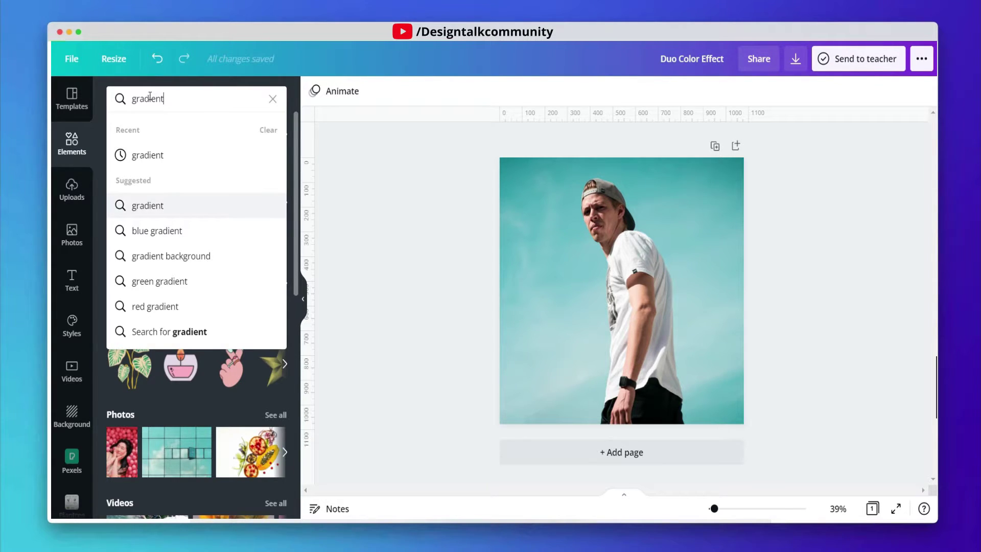
{"action": "key", "text": "Return"}
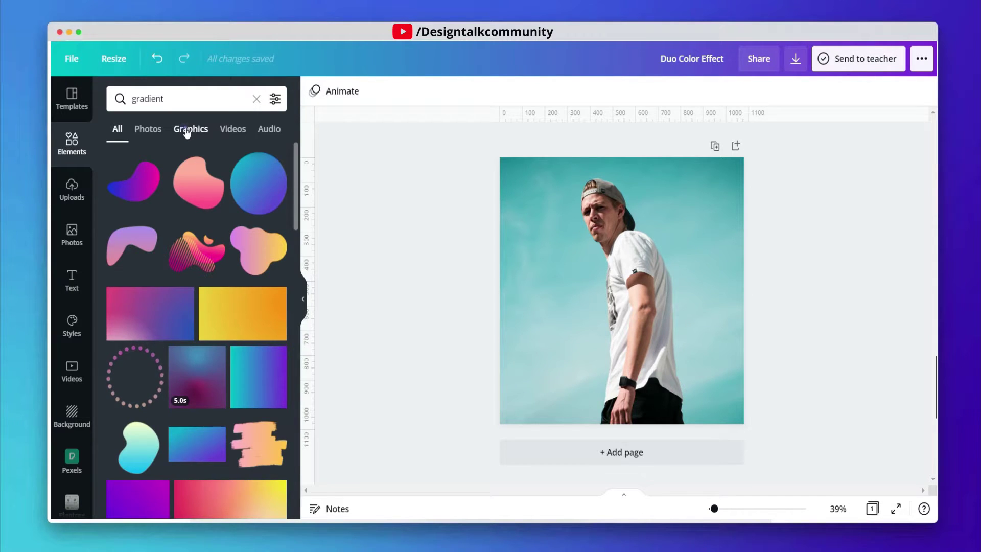
{"action": "left_click", "coordinate": [187, 133]}
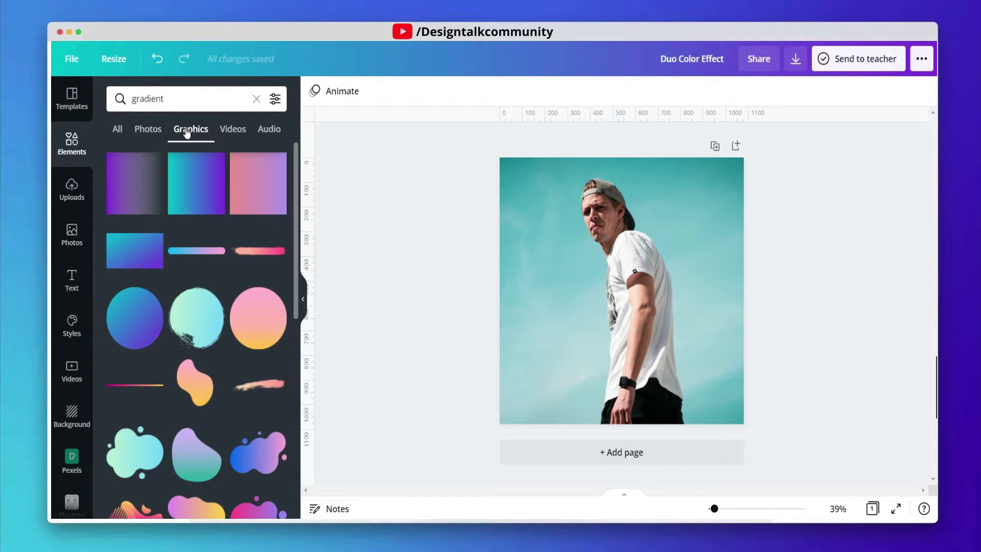
Step: Add the purple gradient graphic and stretch it from the top-left to cover the photo
{"action": "left_click", "coordinate": [139, 183]}
{"action": "left_click", "coordinate": [637, 290]}
{"action": "left_click_drag", "start_coordinate": [630, 284], "coordinate": [564, 210]}
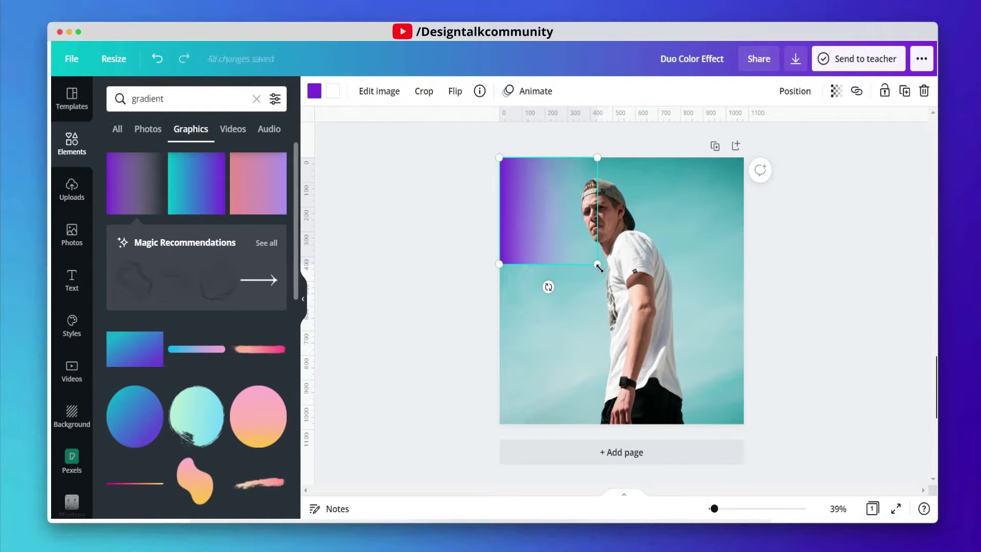
{"action": "left_click_drag", "start_coordinate": [639, 312], "coordinate": [752, 409]}
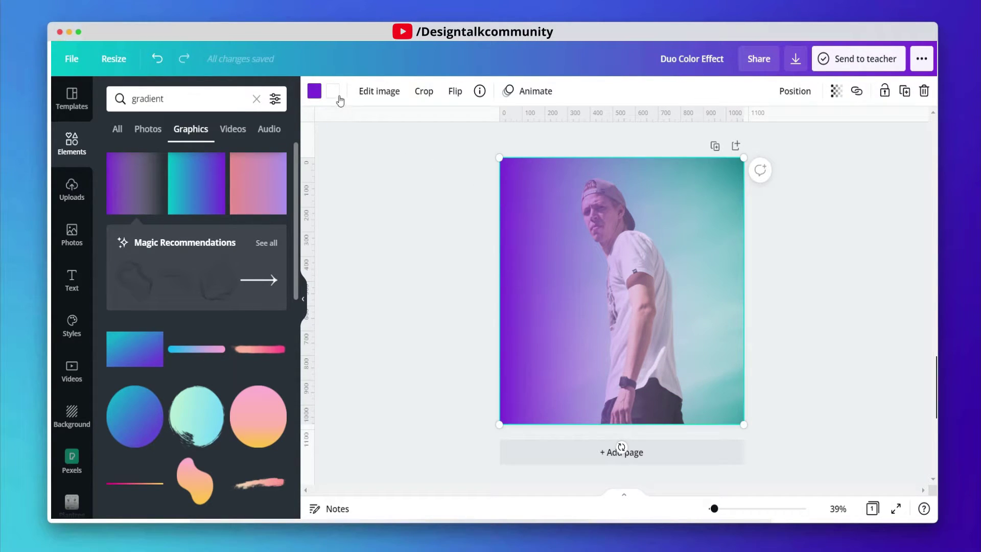
Step: Recolour both of the gradient's colours red
{"action": "left_click", "coordinate": [314, 92]}
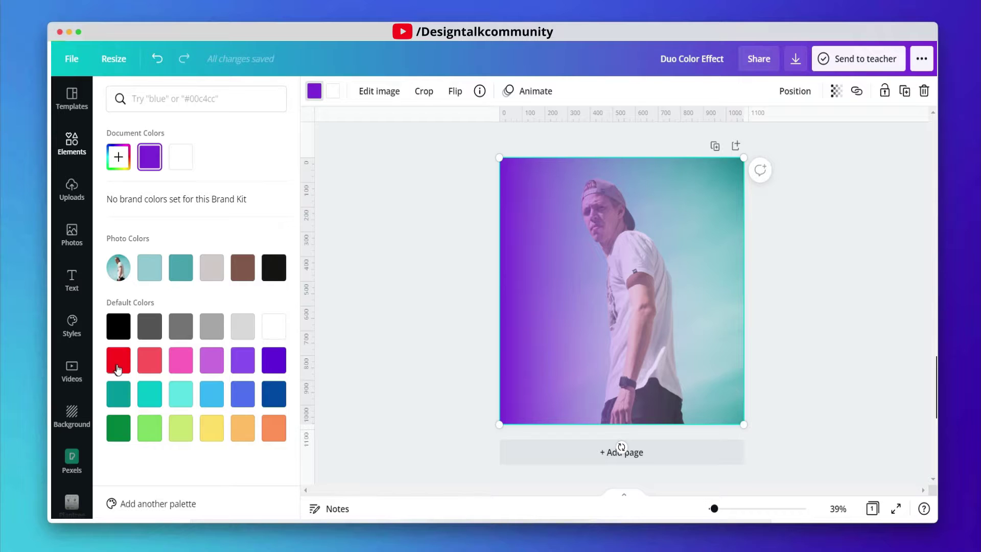
{"action": "left_click", "coordinate": [117, 368]}
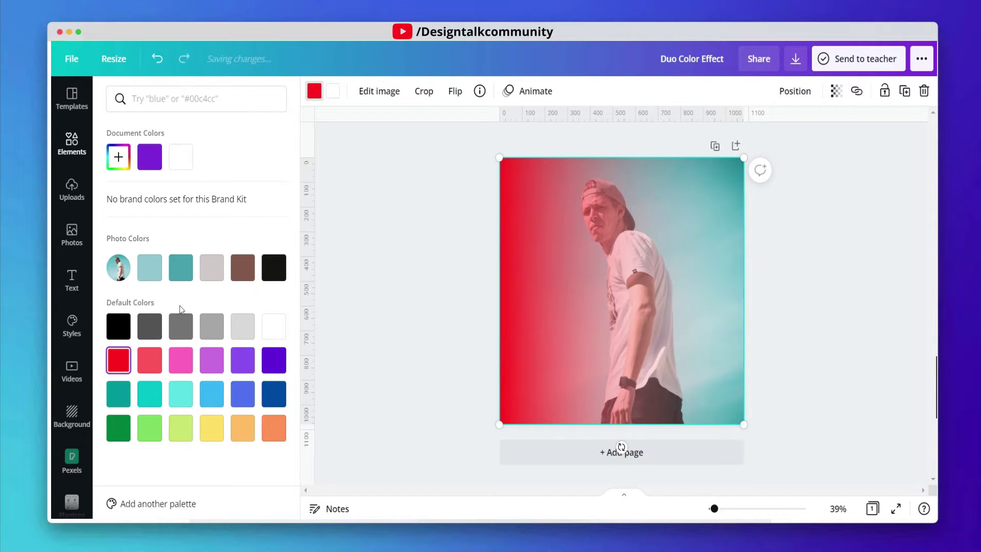
{"action": "left_click", "coordinate": [334, 98]}
{"action": "left_click", "coordinate": [119, 364]}
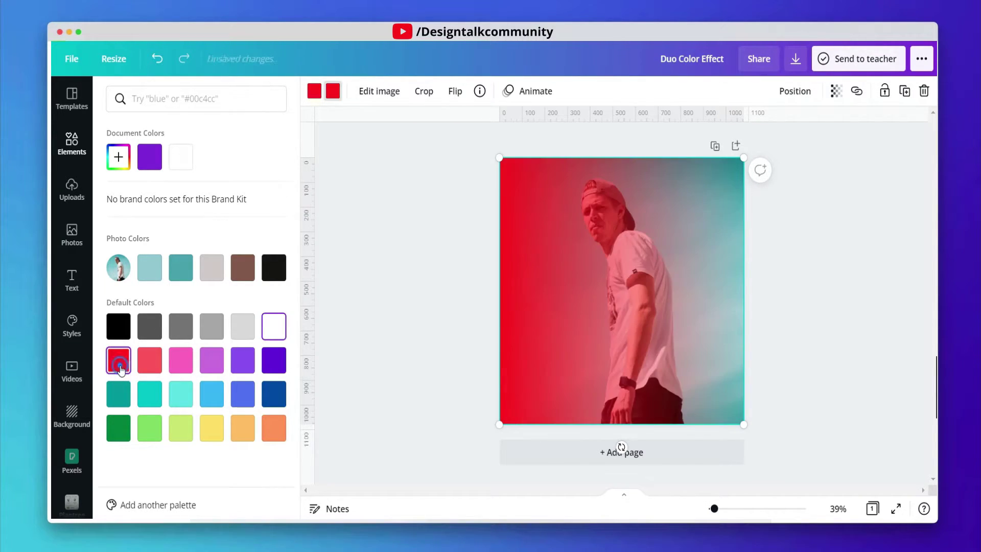
Step: Rotate the gradient copy 180° on the right side and recolour it purple
{"action": "left_click_drag", "start_coordinate": [623, 318], "coordinate": [547, 312]}
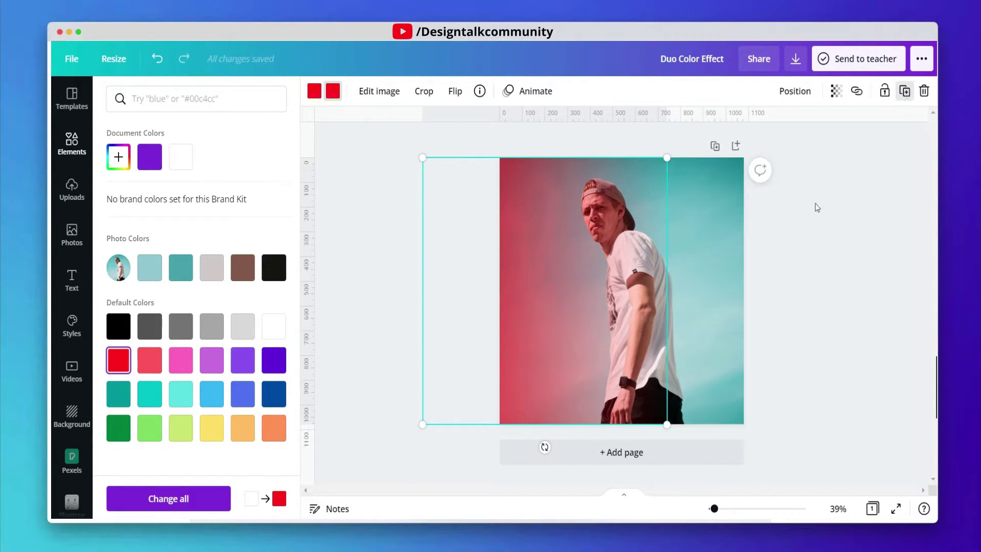
{"action": "left_click_drag", "start_coordinate": [549, 453], "coordinate": [549, 178]}
{"action": "left_click_drag", "start_coordinate": [564, 273], "coordinate": [738, 268]}
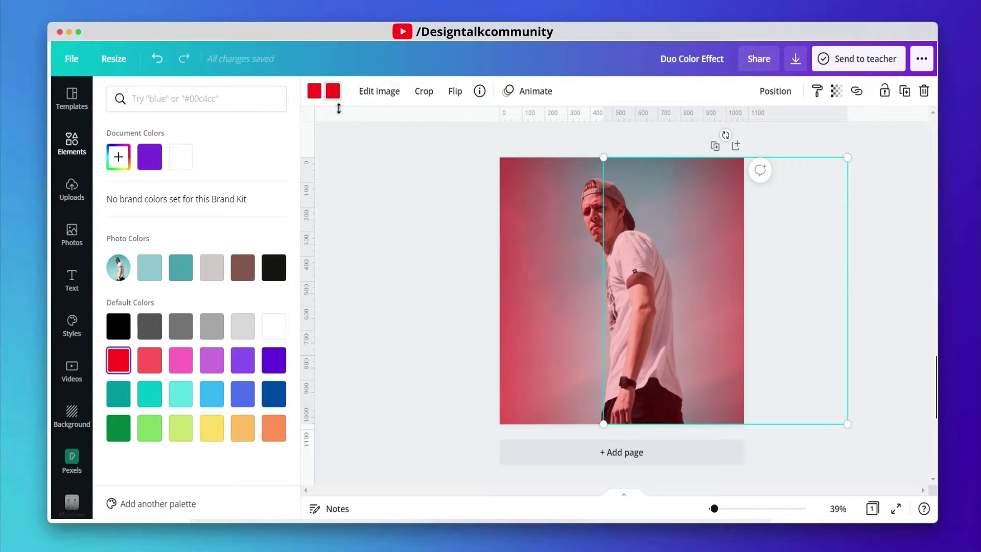
{"action": "left_click", "coordinate": [312, 100]}
{"action": "left_click", "coordinate": [279, 402]}
{"action": "left_click", "coordinate": [277, 358]}
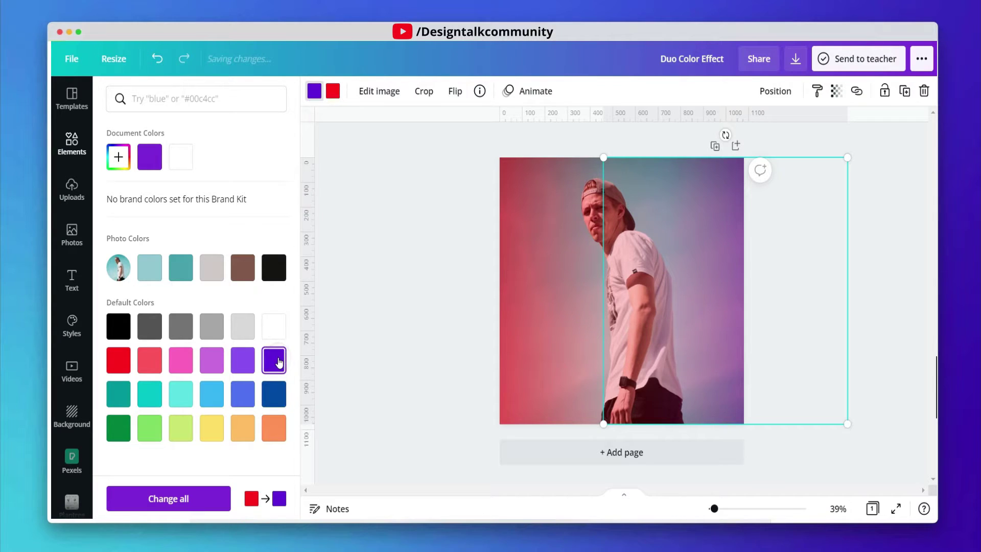
{"action": "left_click", "coordinate": [335, 101]}
{"action": "left_click", "coordinate": [273, 366]}
{"action": "left_click_drag", "start_coordinate": [678, 320], "coordinate": [655, 319]}
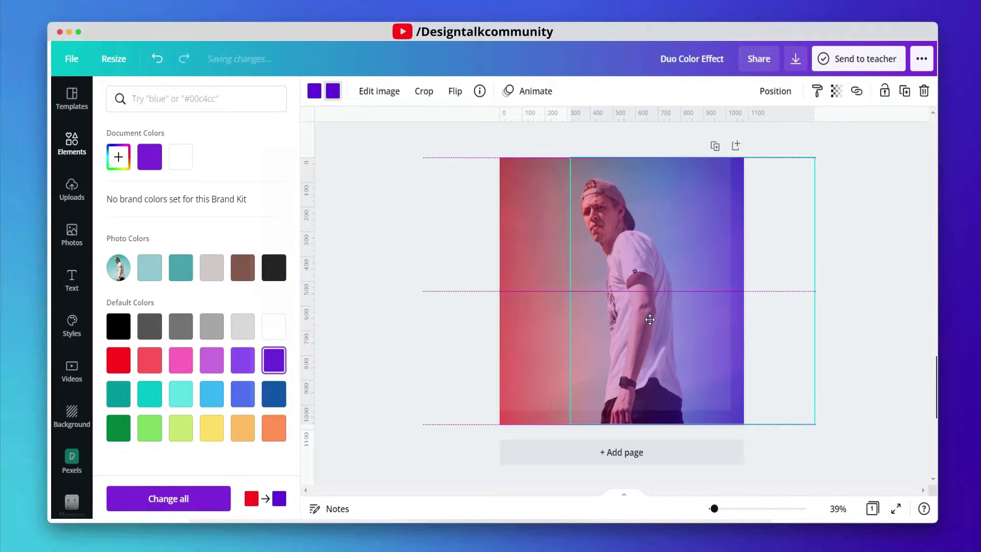
Step: Group the photo with both gradient overlays, then select the photo inside the group
{"action": "left_click", "coordinate": [904, 297]}
{"action": "left_click_drag", "start_coordinate": [843, 370], "coordinate": [730, 113]}
{"action": "left_click", "coordinate": [752, 91]}
{"action": "left_click_drag", "start_coordinate": [618, 447], "coordinate": [332, 386]}
{"action": "left_click_drag", "start_coordinate": [654, 358], "coordinate": [643, 361]}
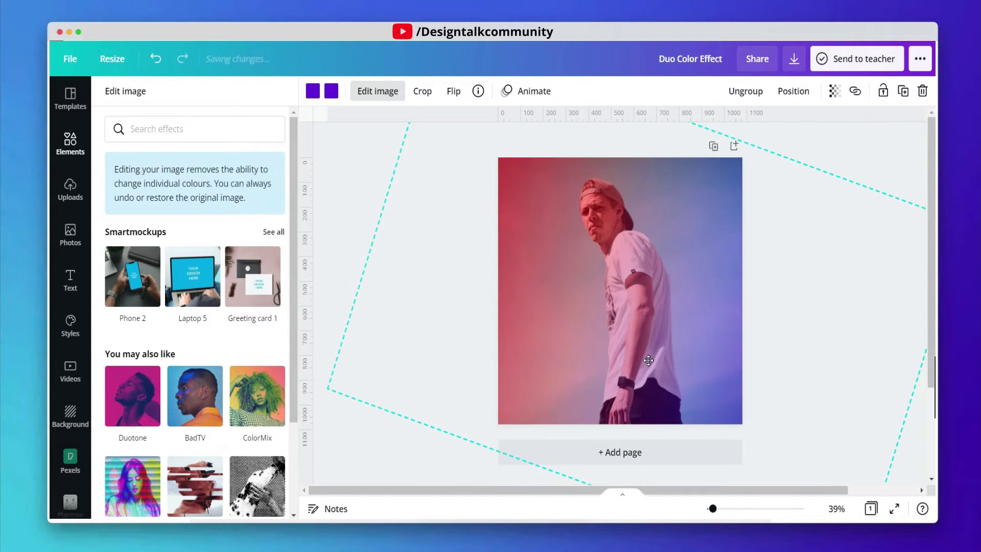
{"action": "left_click", "coordinate": [533, 333]}
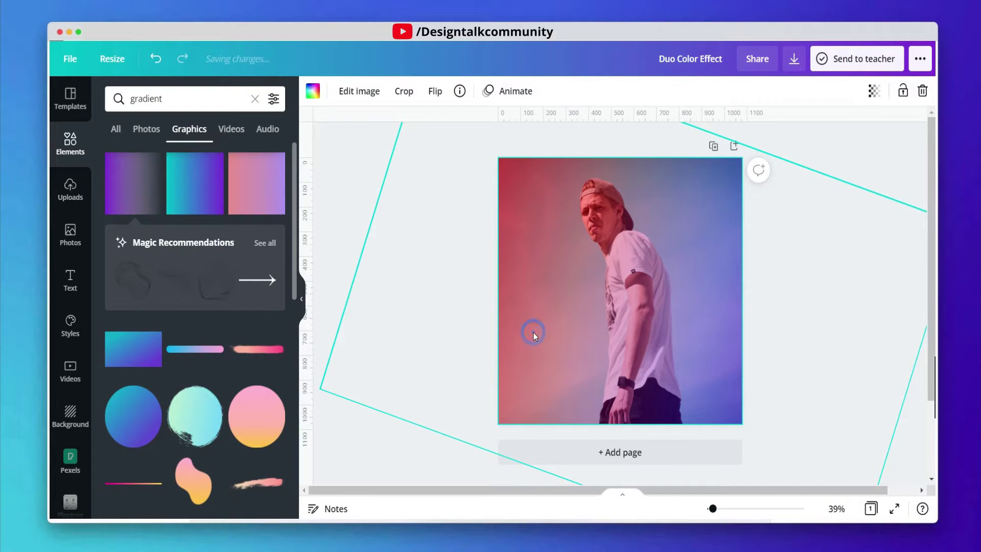
{"action": "left_click", "coordinate": [533, 333]}
{"action": "left_click", "coordinate": [533, 333]}
Step: Adjust the photo to saturation -86, brightness 22, clarity 8 and darker shadows
{"action": "left_click", "coordinate": [361, 94]}
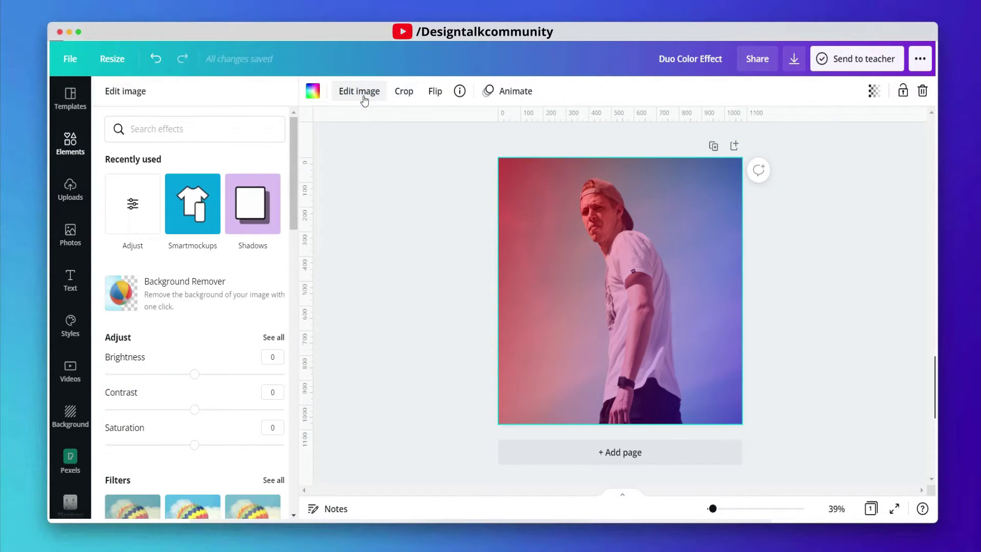
{"action": "left_click", "coordinate": [131, 220]}
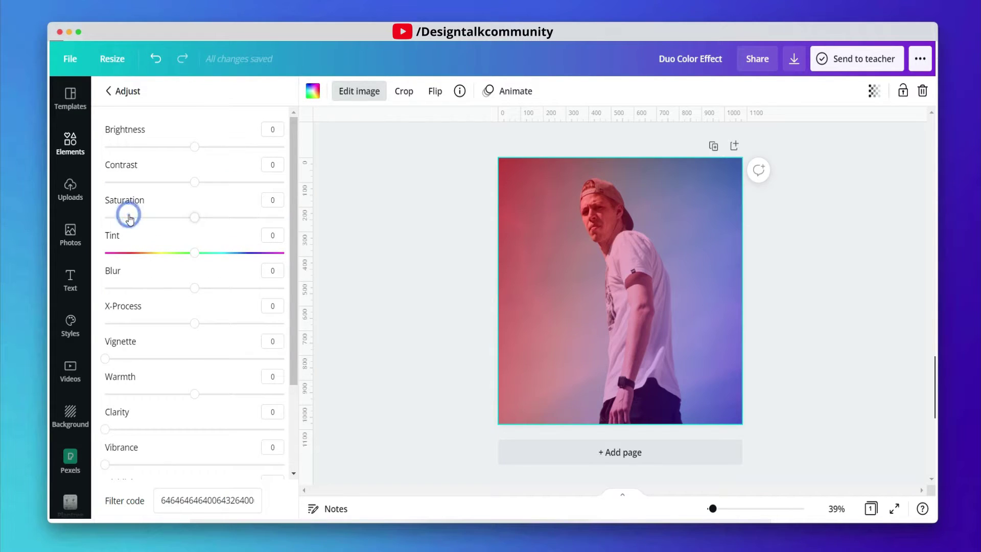
{"action": "left_click_drag", "start_coordinate": [192, 218], "coordinate": [113, 219]}
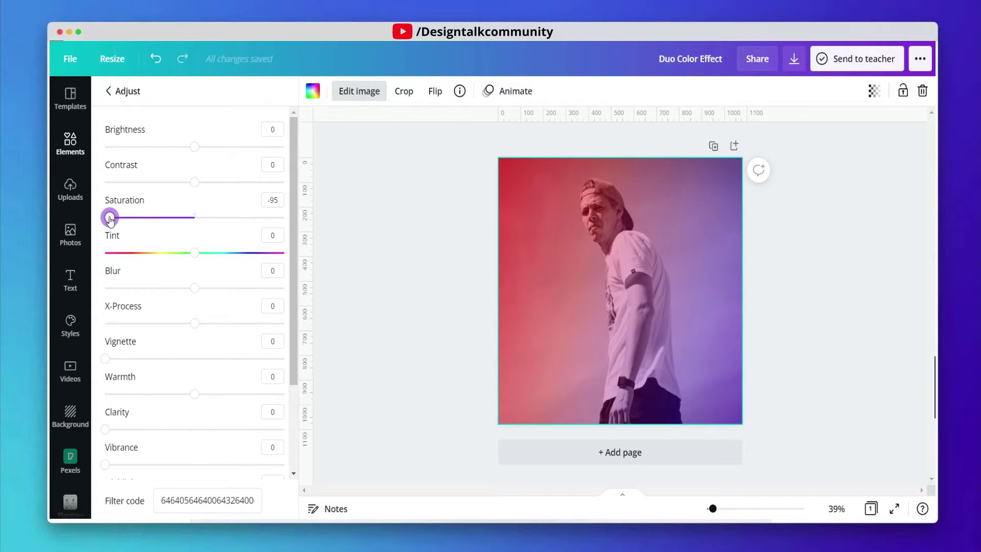
{"action": "left_click_drag", "start_coordinate": [118, 220], "coordinate": [118, 220]}
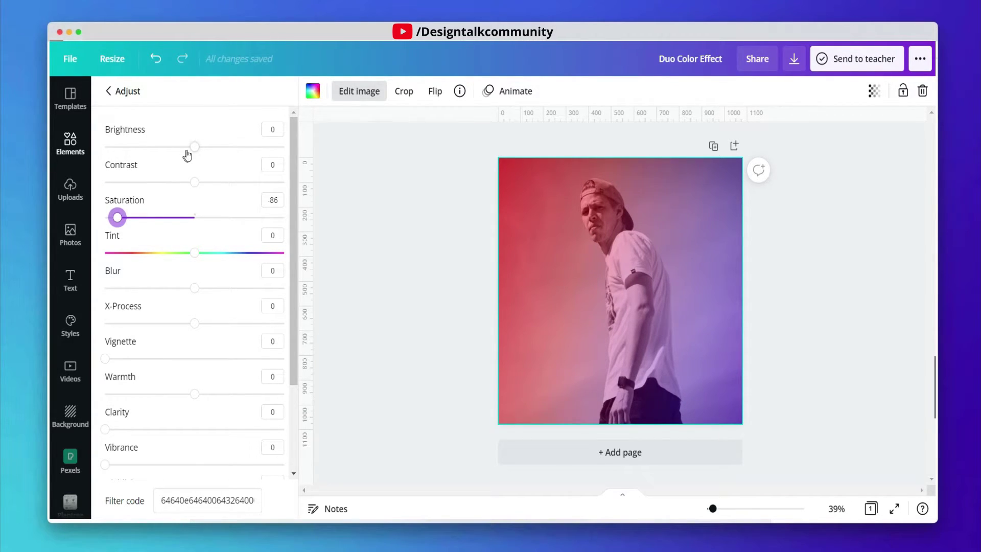
{"action": "left_click_drag", "start_coordinate": [205, 153], "coordinate": [215, 152]}
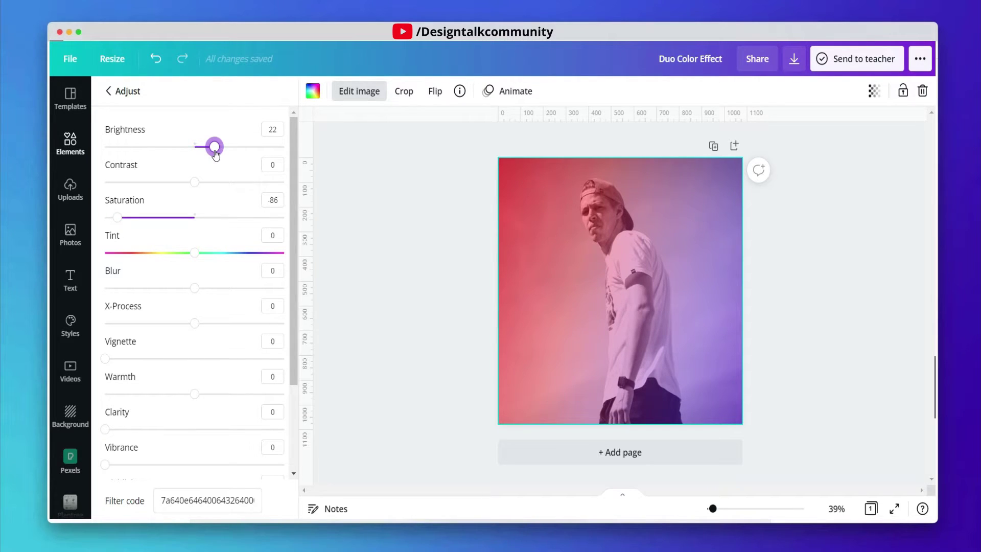
{"action": "scroll", "coordinate": [212, 290], "scroll_direction": "down", "scroll_amount": 3}
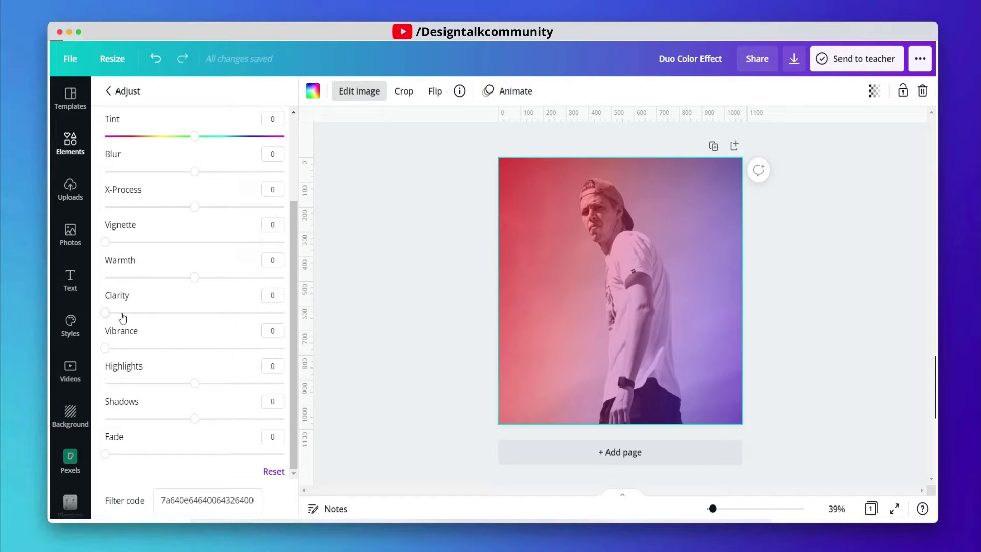
{"action": "left_click_drag", "start_coordinate": [105, 313], "coordinate": [120, 313]}
{"action": "left_click_drag", "start_coordinate": [195, 422], "coordinate": [166, 418]}
{"action": "scroll", "coordinate": [194, 393], "scroll_direction": "up", "scroll_amount": 2}
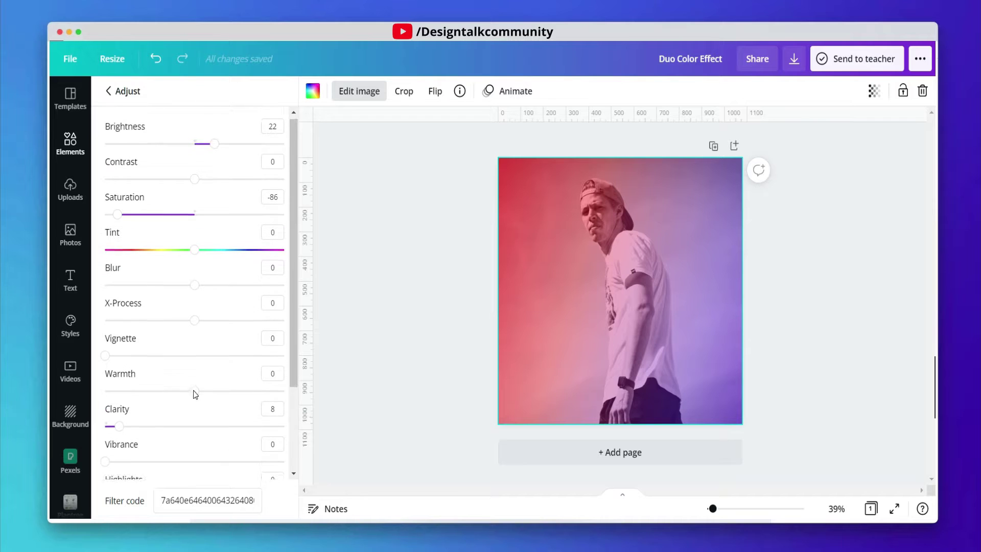
{"action": "scroll", "coordinate": [194, 392], "scroll_direction": "down", "scroll_amount": 1}
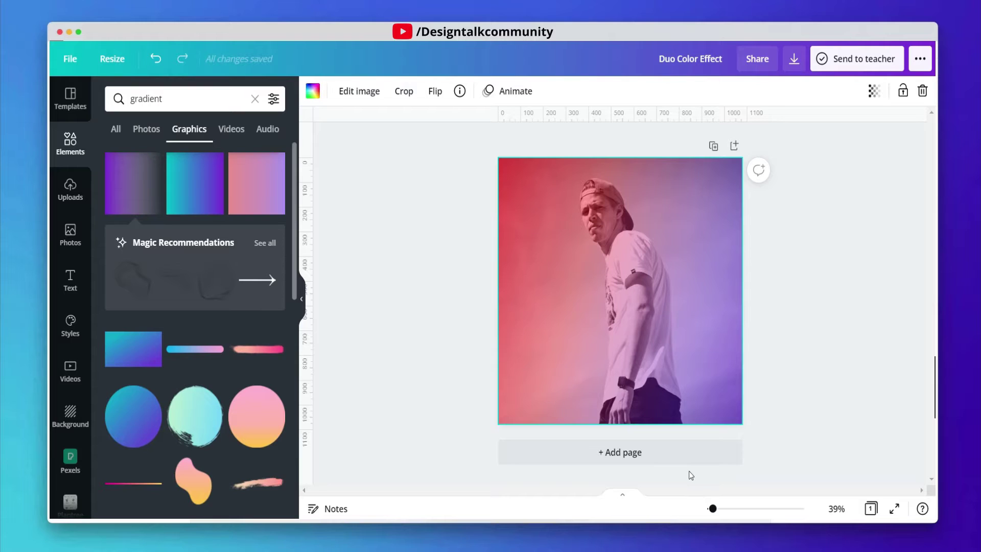
Step: Add a second page and place the uploaded woman portrait on it
{"action": "left_click", "coordinate": [668, 454]}
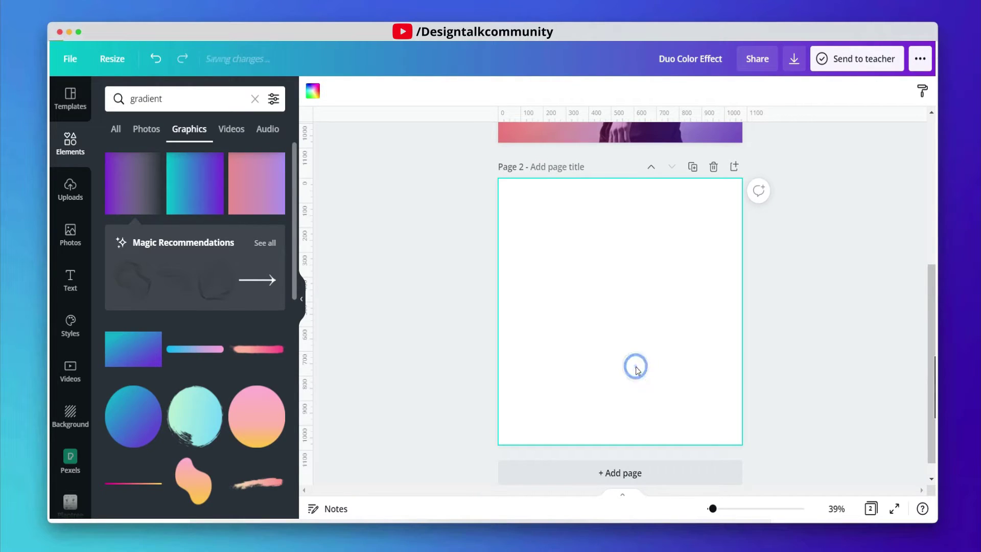
{"action": "left_click", "coordinate": [60, 195]}
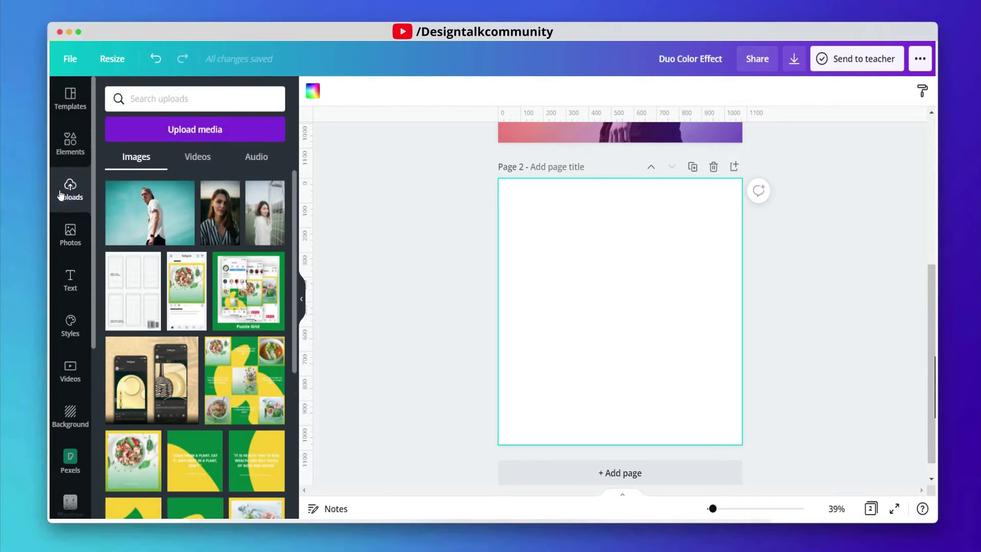
{"action": "left_click", "coordinate": [219, 214]}
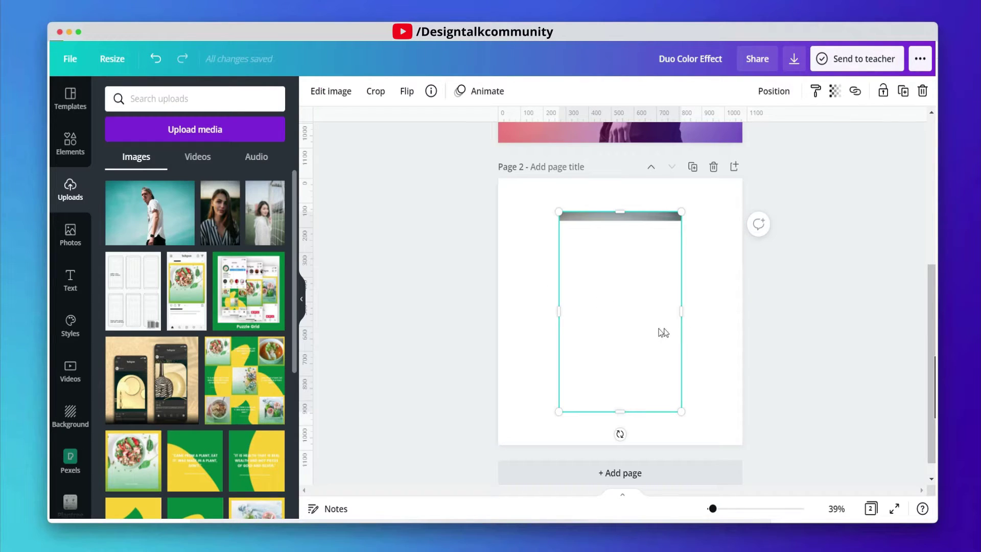
Step: Set the portrait as page 2's background, shifted slightly down
{"action": "right_click", "coordinate": [617, 314]}
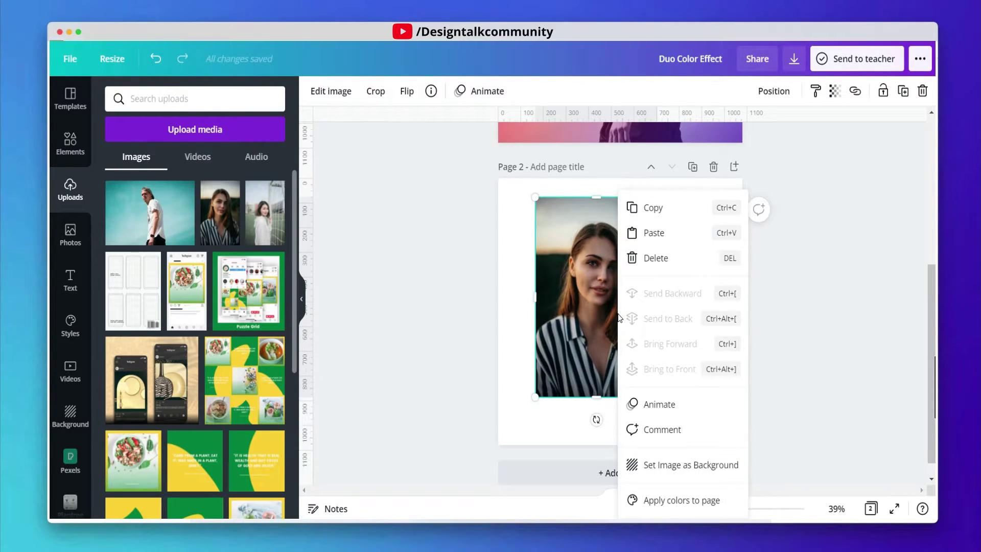
{"action": "left_click", "coordinate": [660, 466]}
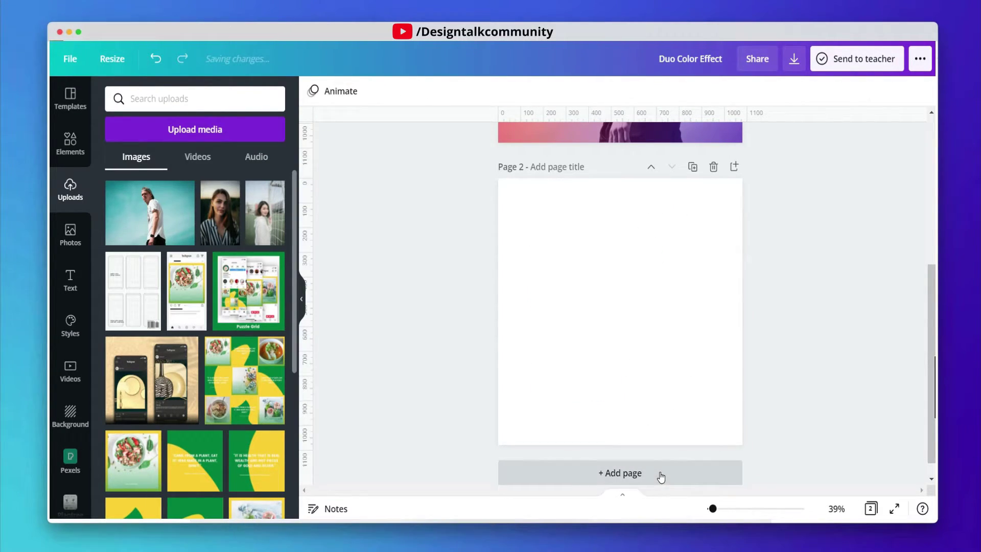
{"action": "double_click", "coordinate": [635, 372]}
{"action": "left_click_drag", "start_coordinate": [636, 381], "coordinate": [636, 405]}
{"action": "left_click", "coordinate": [780, 339]}
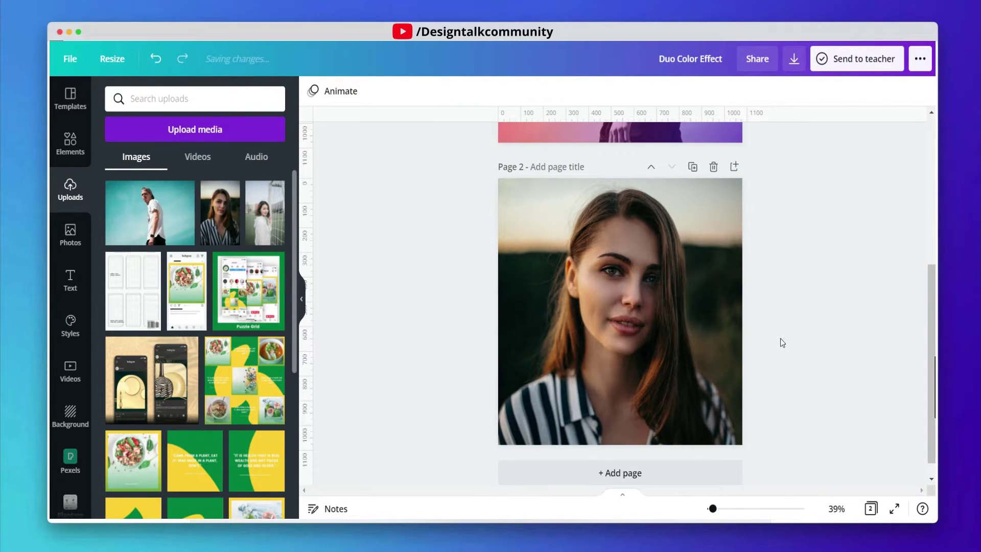
{"action": "scroll", "coordinate": [780, 338], "scroll_direction": "up", "scroll_amount": 5}
Step: Copy page 1's gradient overlay group and paste it onto the page 2 portrait
{"action": "left_click", "coordinate": [690, 280]}
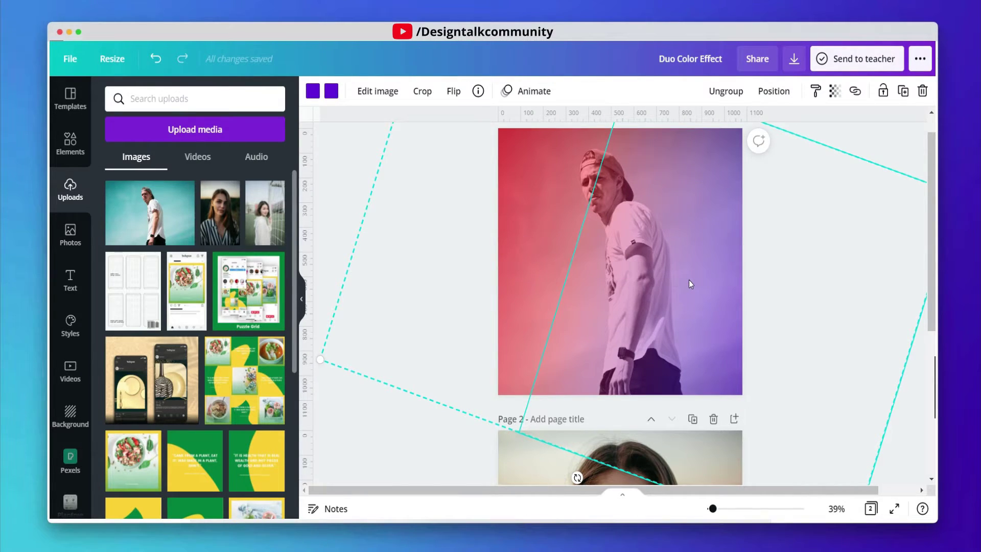
{"action": "scroll", "coordinate": [689, 280], "scroll_direction": "down", "scroll_amount": 5}
{"action": "left_click", "coordinate": [531, 308]}
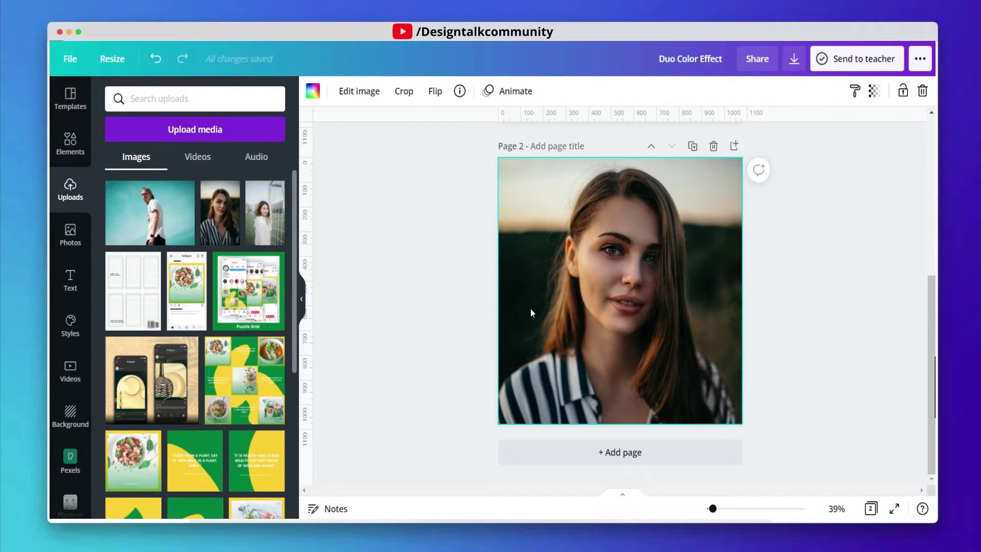
{"action": "key", "text": "super+v"}
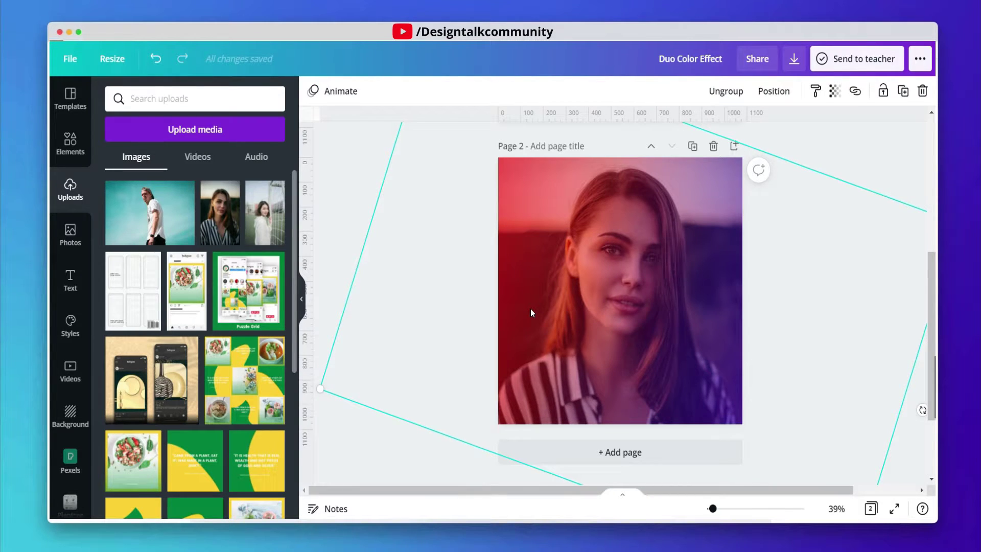
{"action": "left_click", "coordinate": [530, 308]}
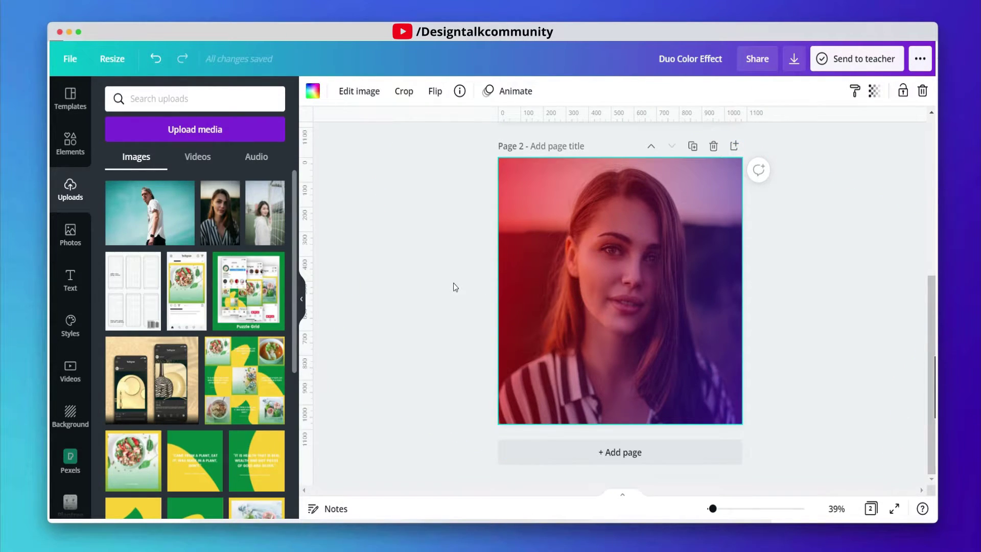
Step: Select the man's photo inside page 1's group and bring up its image effects
{"action": "scroll", "coordinate": [446, 282], "scroll_direction": "up", "scroll_amount": 5}
{"action": "left_click", "coordinate": [517, 222]}
{"action": "left_click", "coordinate": [518, 223]}
{"action": "left_click", "coordinate": [361, 92]}
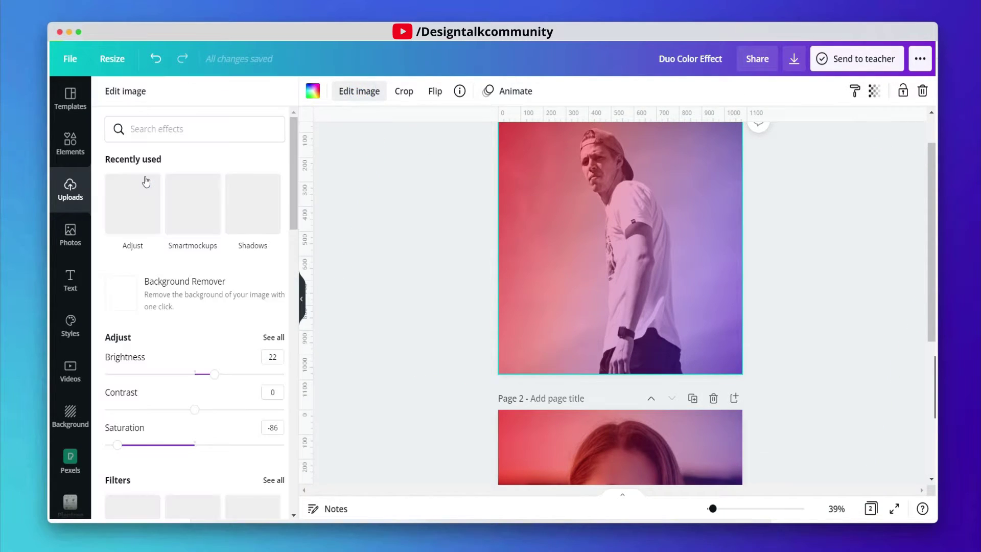
Step: Copy the Filter code from page 1 photo's Adjust settings
{"action": "left_click", "coordinate": [139, 200]}
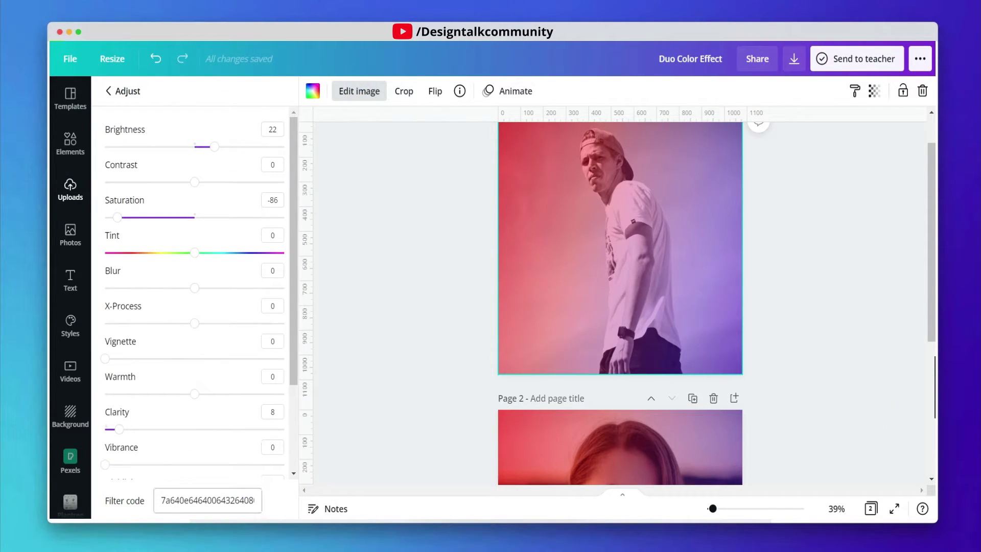
{"action": "left_click_drag", "start_coordinate": [160, 500], "coordinate": [254, 500]}
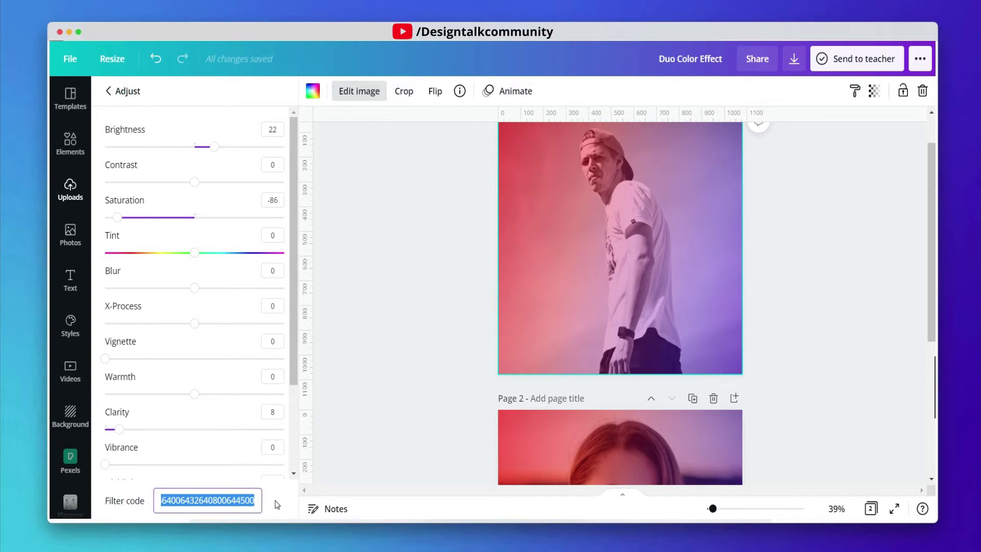
{"action": "left_click", "coordinate": [391, 366]}
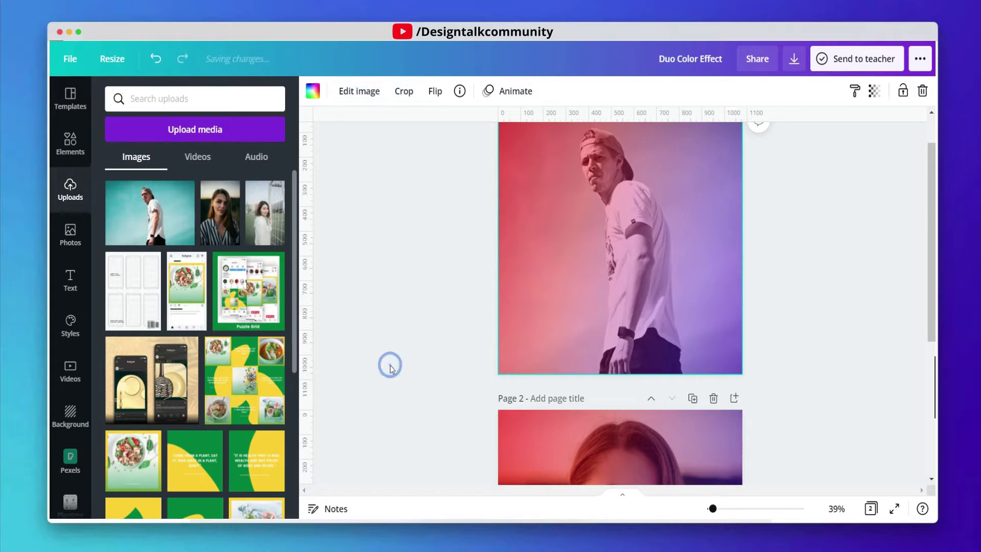
Step: Paste the copied Filter code into the page 2 portrait's Adjust settings
{"action": "scroll", "coordinate": [443, 366], "scroll_direction": "down", "scroll_amount": 5}
{"action": "left_click", "coordinate": [588, 361]}
{"action": "left_click", "coordinate": [590, 360]}
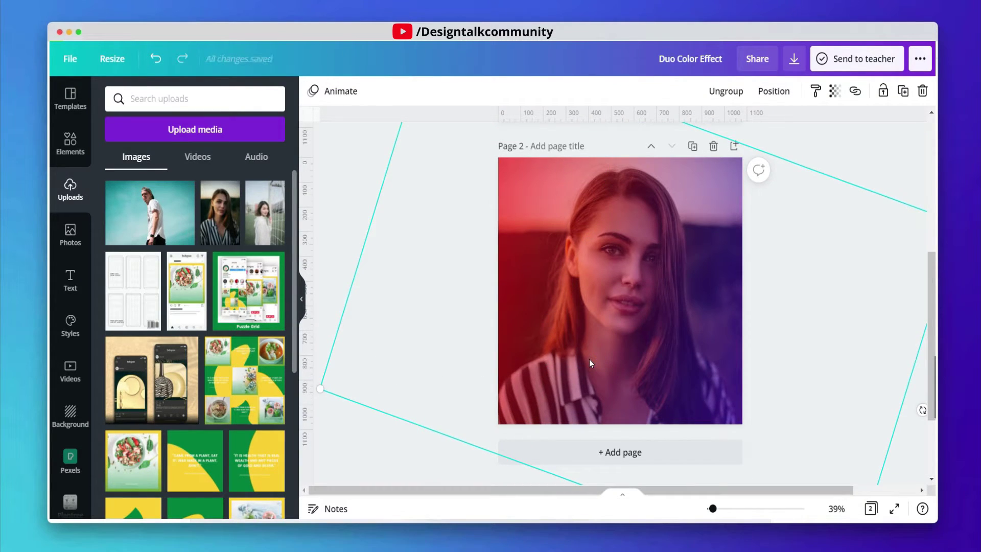
{"action": "left_click", "coordinate": [547, 221]}
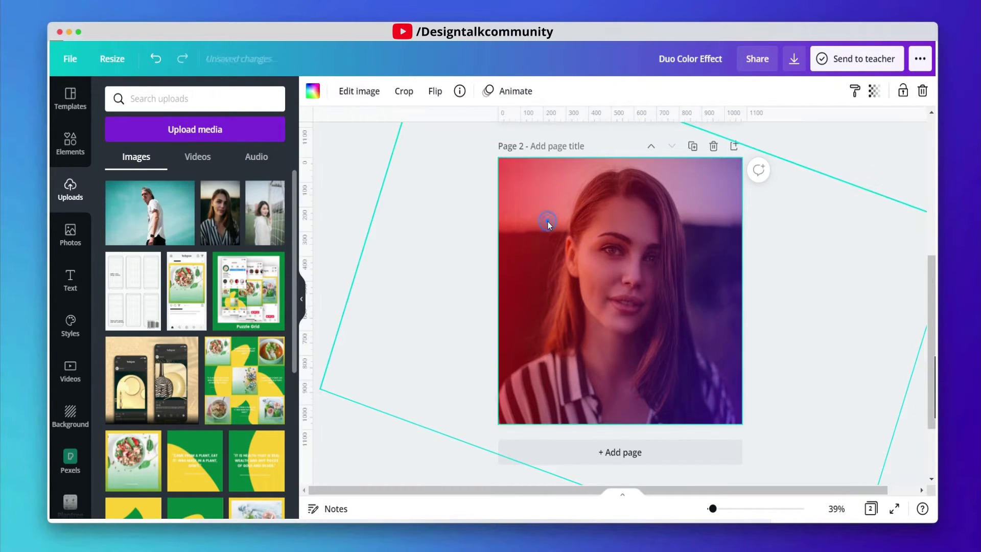
{"action": "left_click", "coordinate": [366, 99]}
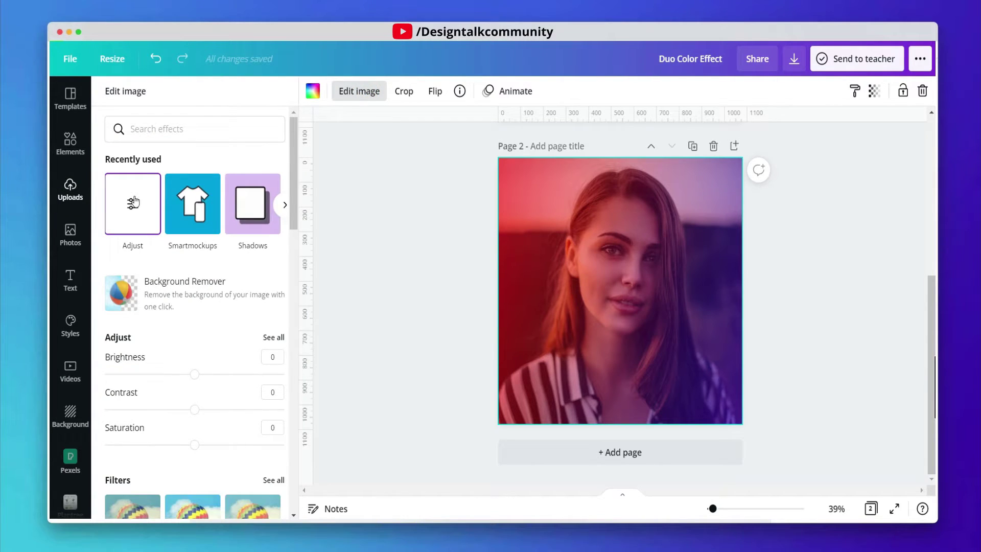
{"action": "left_click", "coordinate": [140, 196]}
{"action": "scroll", "coordinate": [215, 452], "scroll_direction": "down", "scroll_amount": 2}
{"action": "scroll", "coordinate": [216, 452], "scroll_direction": "down", "scroll_amount": 1}
{"action": "left_click_drag", "start_coordinate": [161, 501], "coordinate": [280, 506]}
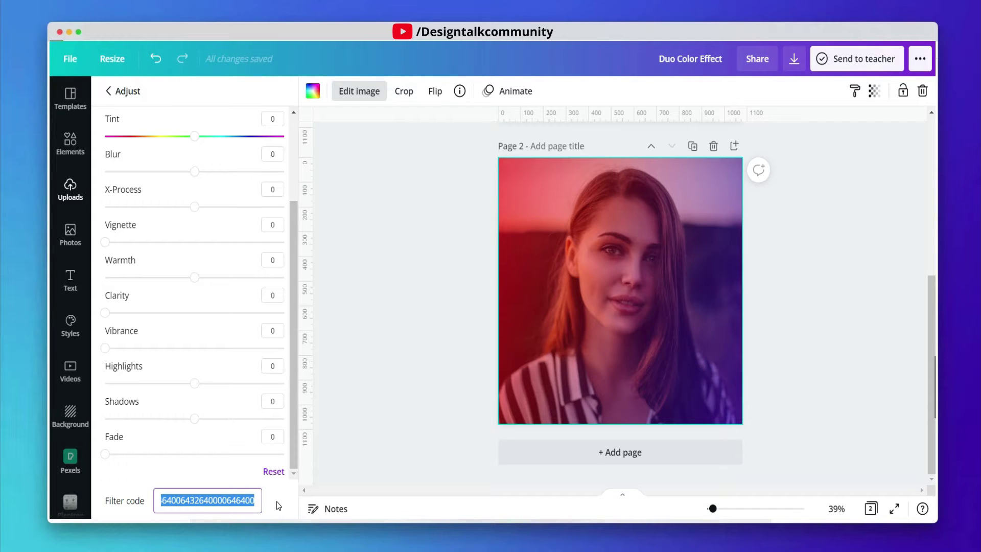
{"action": "key", "text": "super+v"}
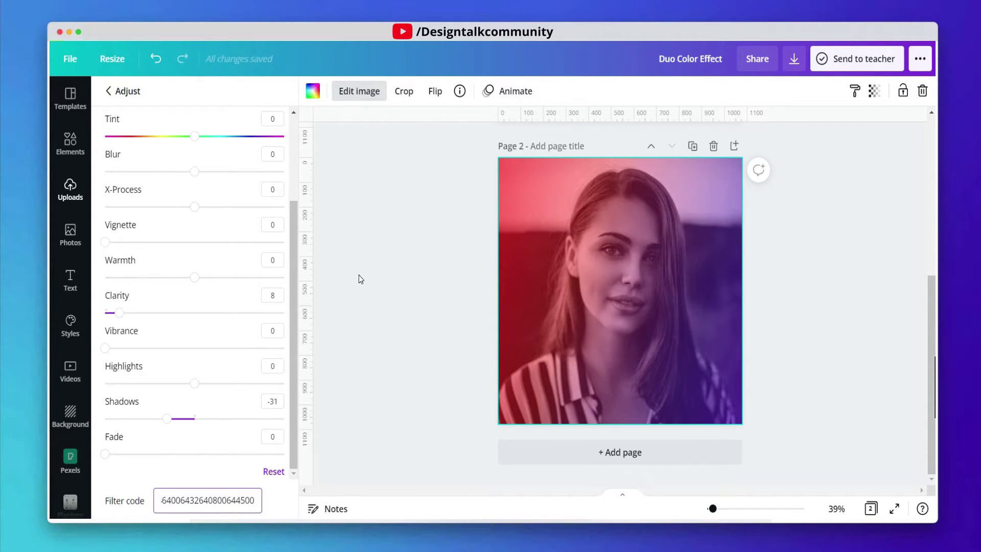
{"action": "left_click", "coordinate": [359, 275]}
{"action": "scroll", "coordinate": [358, 276], "scroll_direction": "up", "scroll_amount": 6}
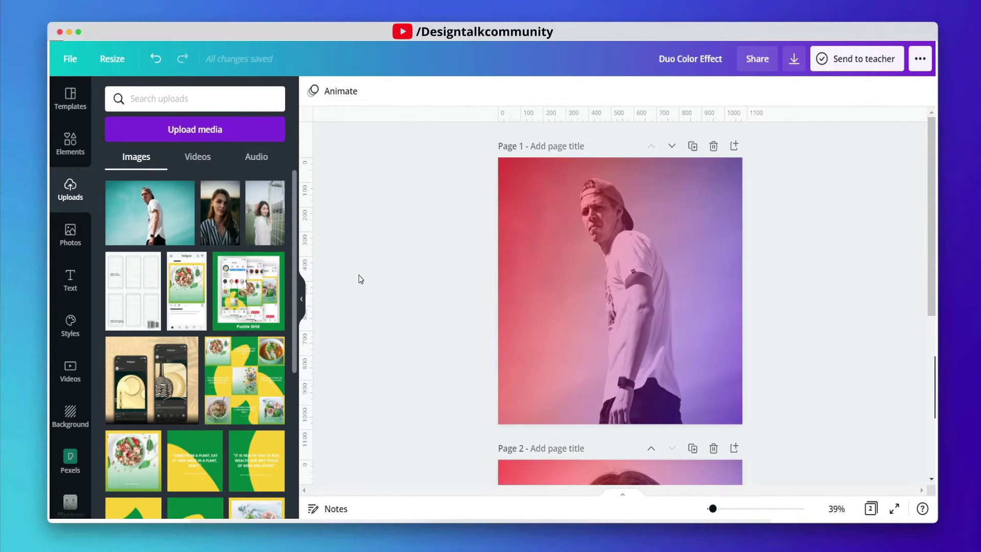
{"action": "scroll", "coordinate": [359, 279], "scroll_direction": "down", "scroll_amount": 5}
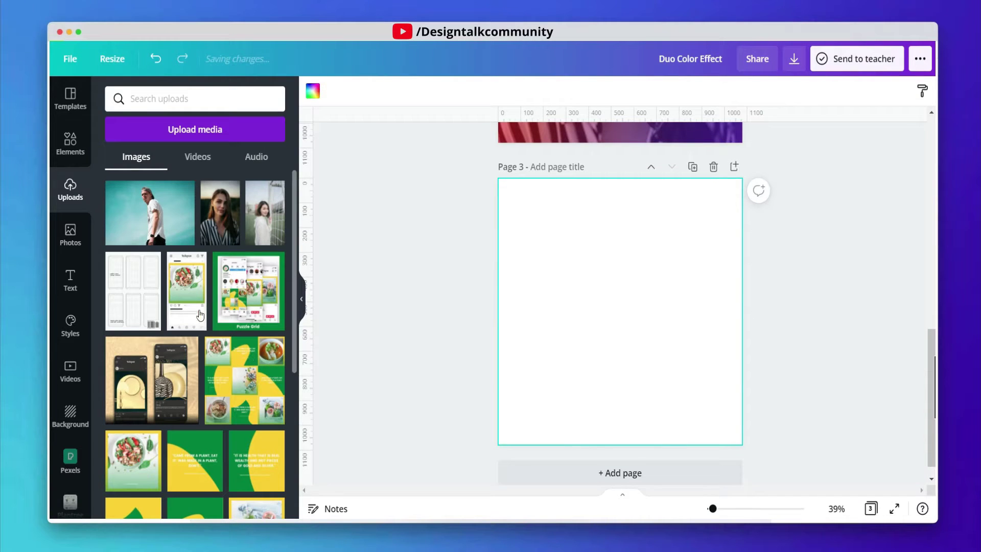
Step: Search for 'trip' and browse the photo results
{"action": "left_click", "coordinate": [69, 144]}
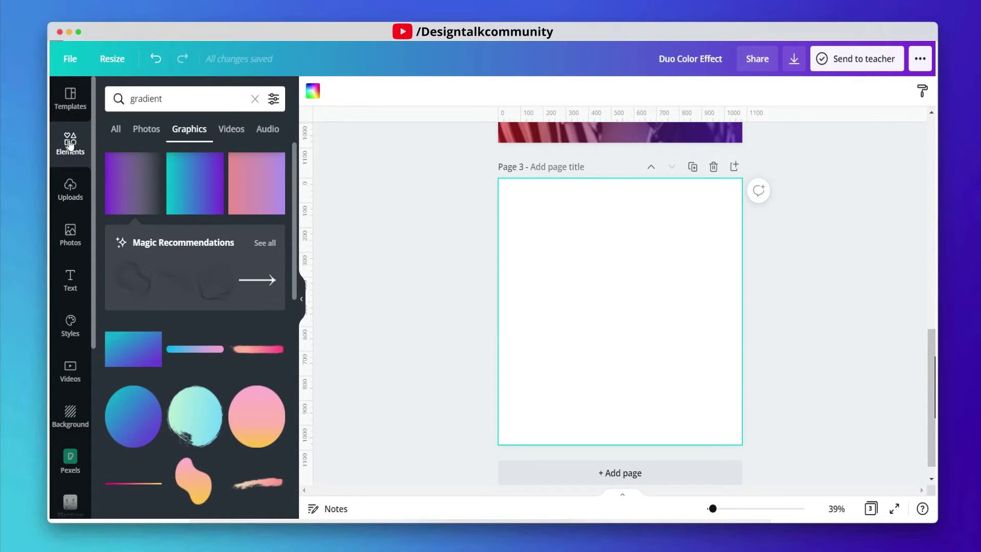
{"action": "left_click", "coordinate": [68, 199]}
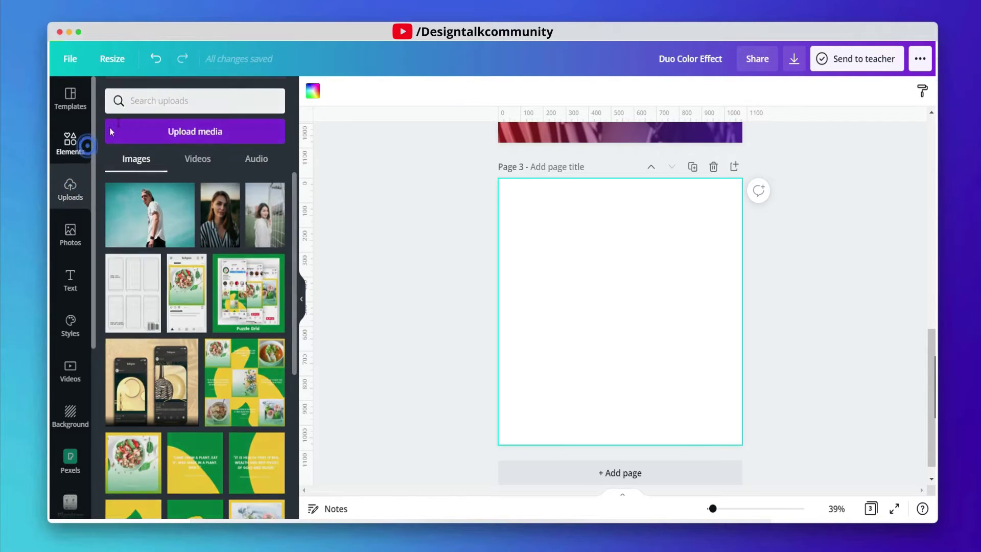
{"action": "left_click", "coordinate": [70, 145]}
{"action": "left_click", "coordinate": [178, 95]}
{"action": "key", "text": "BackSpace"}
{"action": "type", "text": "trip"}
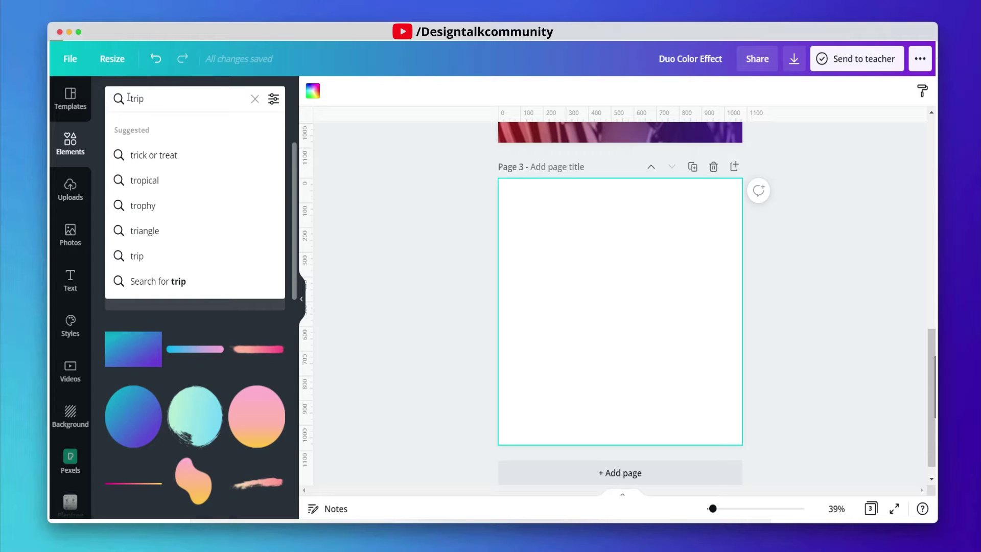
{"action": "key", "text": "Return"}
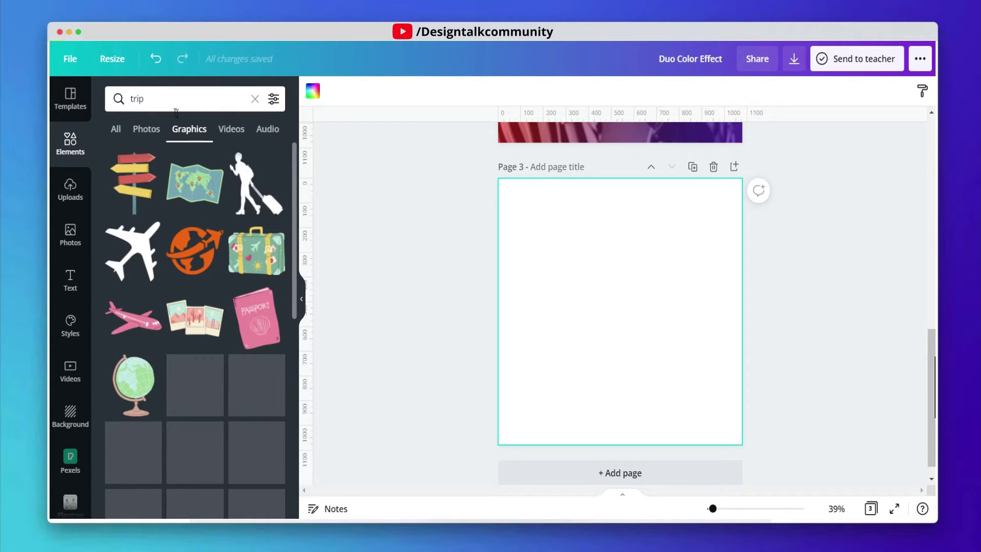
{"action": "left_click", "coordinate": [147, 128]}
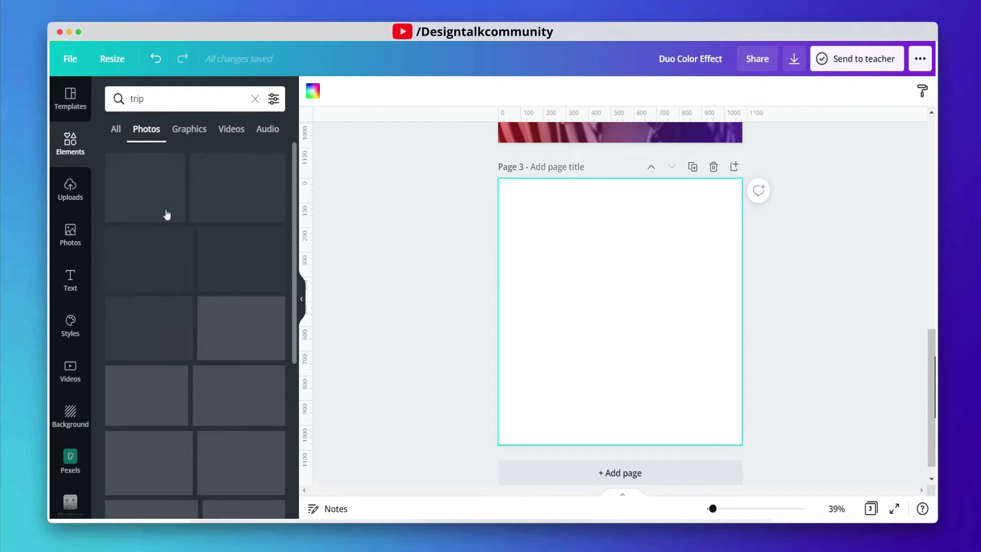
{"action": "scroll", "coordinate": [166, 213], "scroll_direction": "down", "scroll_amount": 3}
{"action": "scroll", "coordinate": [166, 214], "scroll_direction": "down", "scroll_amount": 10}
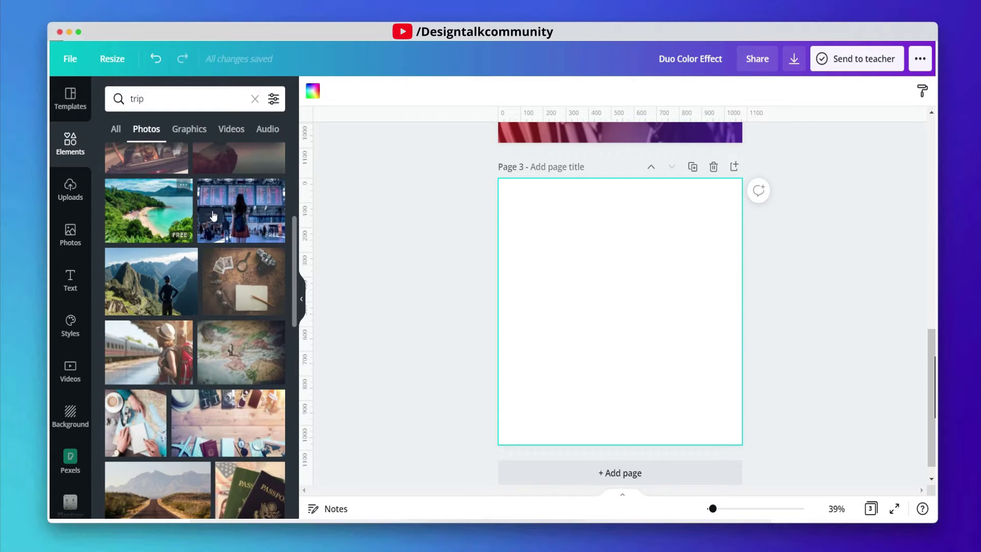
{"action": "scroll", "coordinate": [213, 216], "scroll_direction": "down", "scroll_amount": 3}
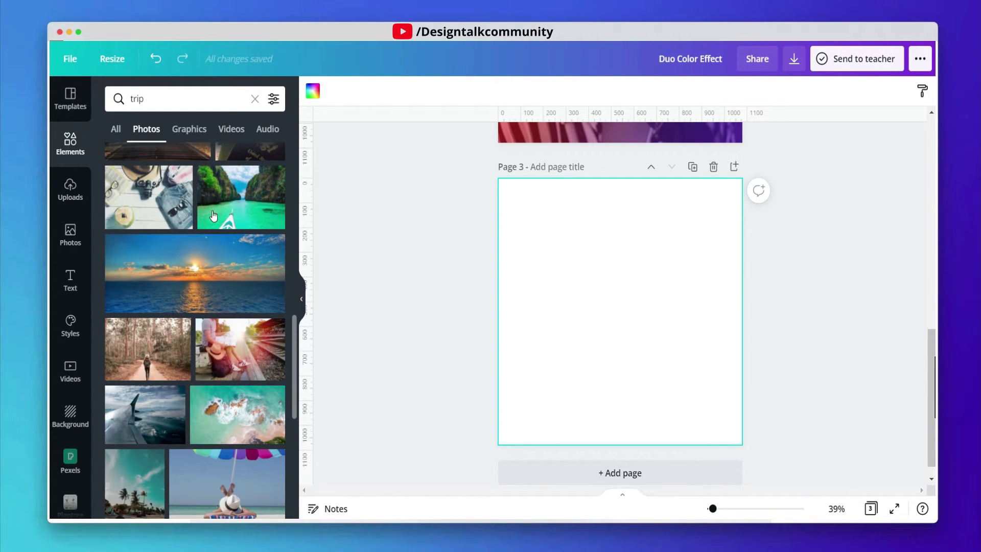
{"action": "scroll", "coordinate": [213, 216], "scroll_direction": "down", "scroll_amount": 15}
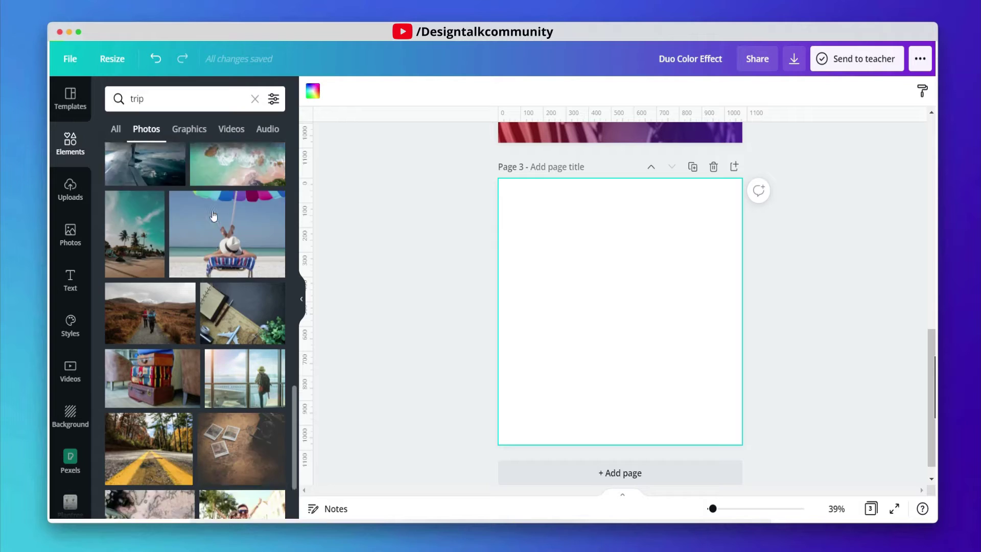
Step: Add the scooter couple photo and set it as page 3's background
{"action": "left_click", "coordinate": [245, 337]}
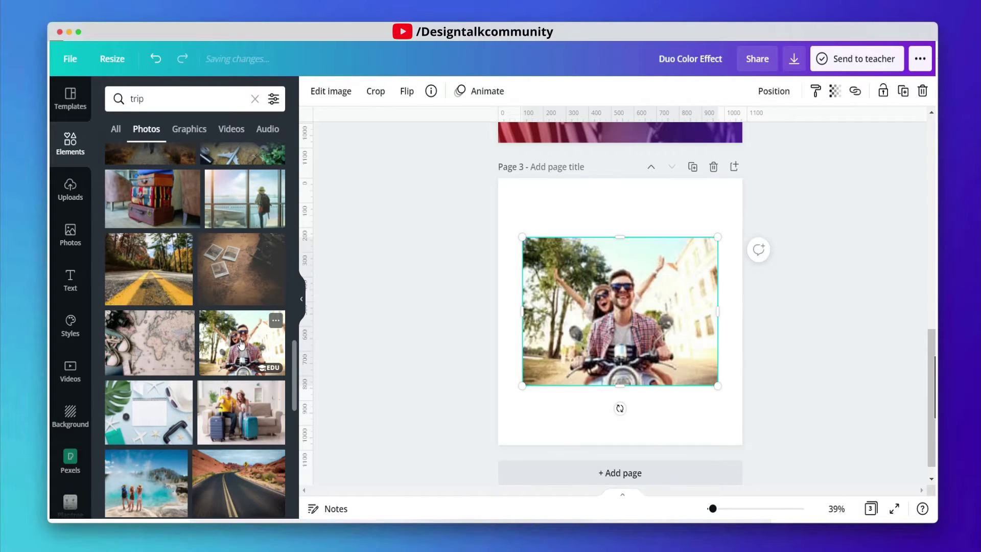
{"action": "left_click_drag", "start_coordinate": [567, 304], "coordinate": [562, 285]}
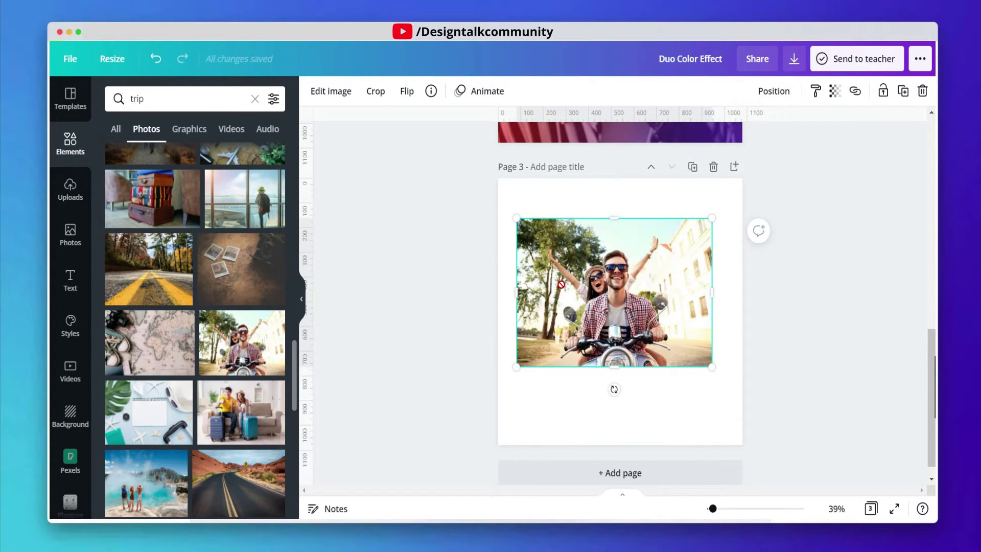
{"action": "right_click", "coordinate": [563, 286]}
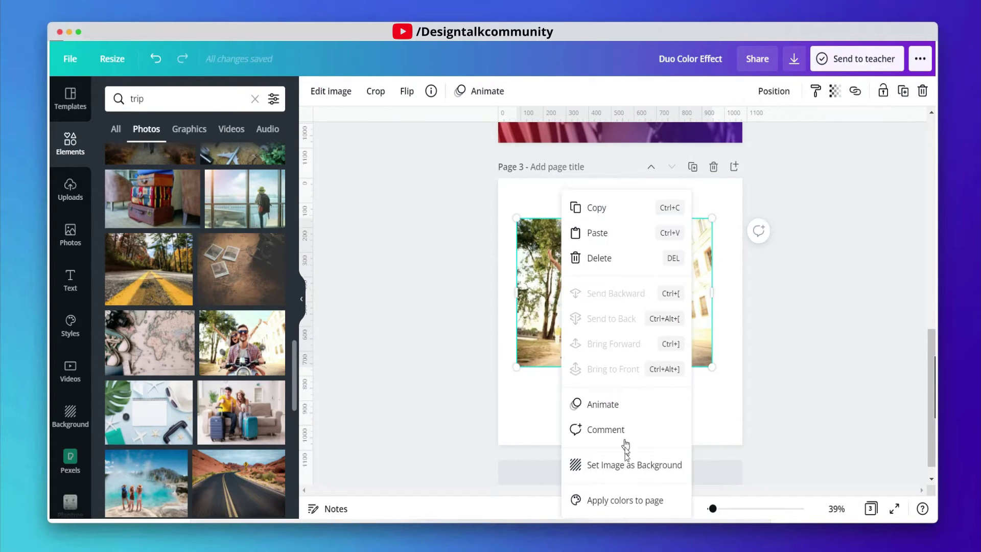
{"action": "left_click", "coordinate": [623, 466]}
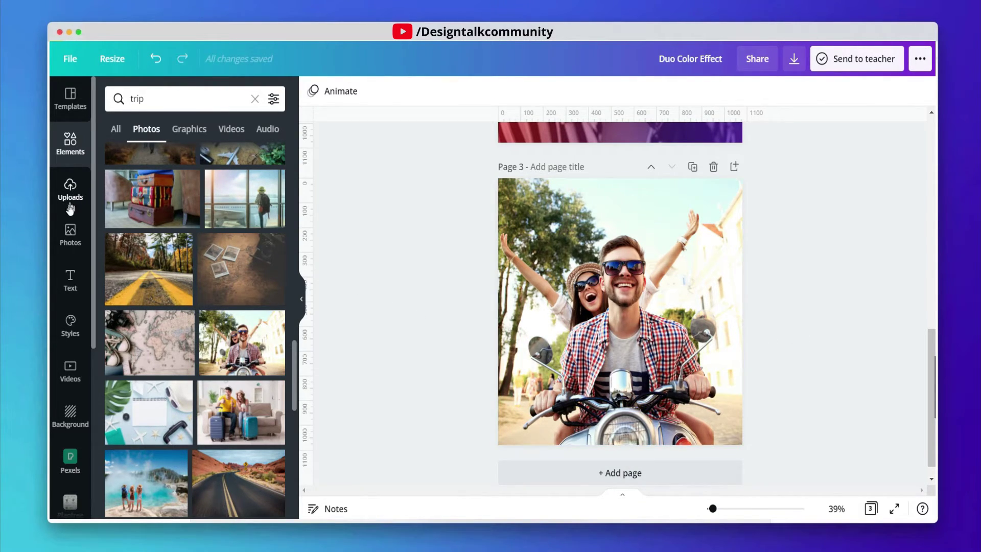
Step: Search 'grad' graphics and stretch a gradient graphic over the whole scooter photo
{"action": "double_click", "coordinate": [135, 99]}
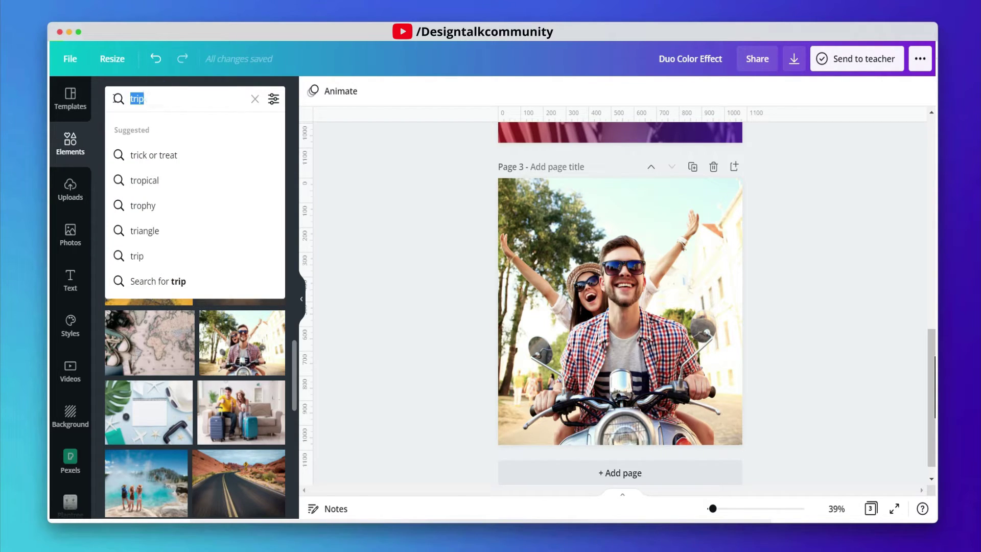
{"action": "type", "text": "grad"}
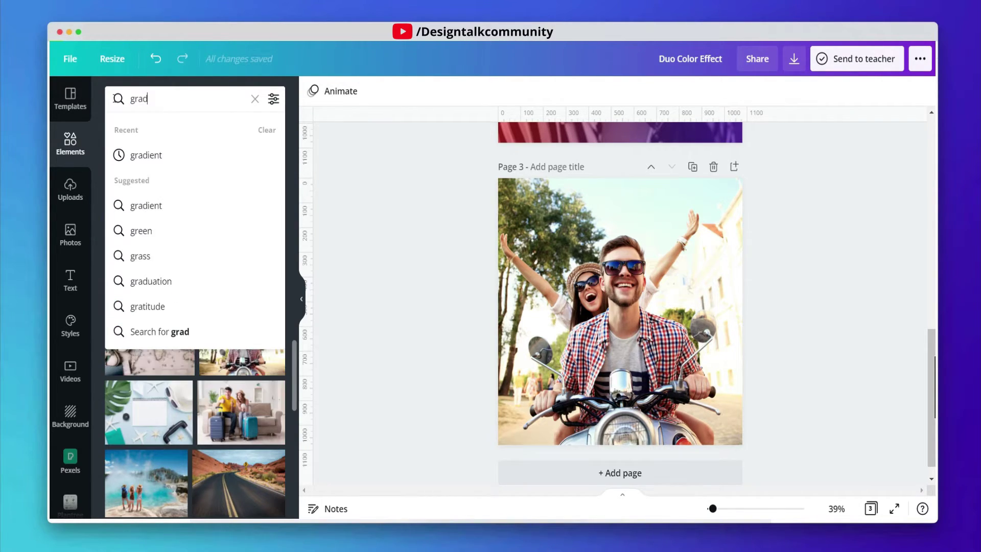
{"action": "key", "text": "Return"}
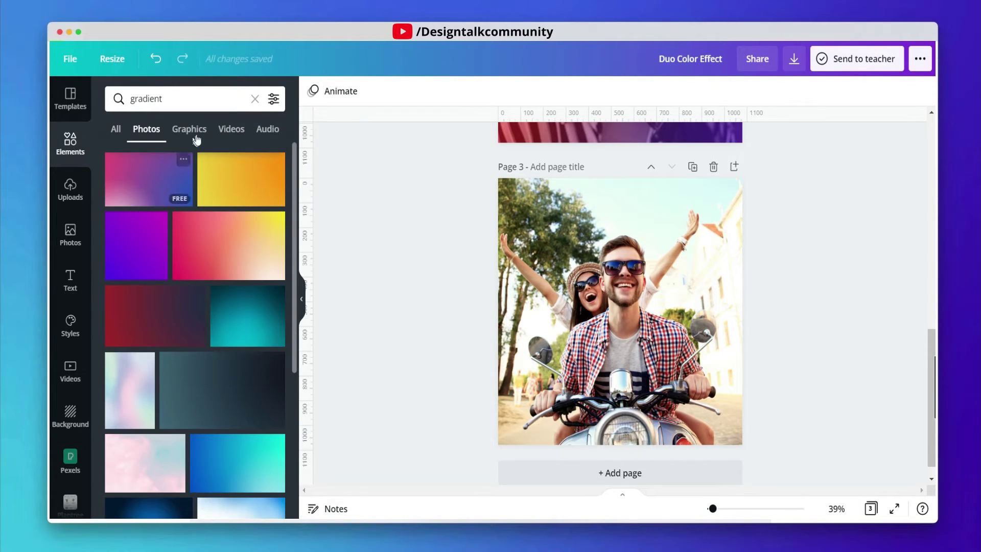
{"action": "left_click", "coordinate": [193, 131]}
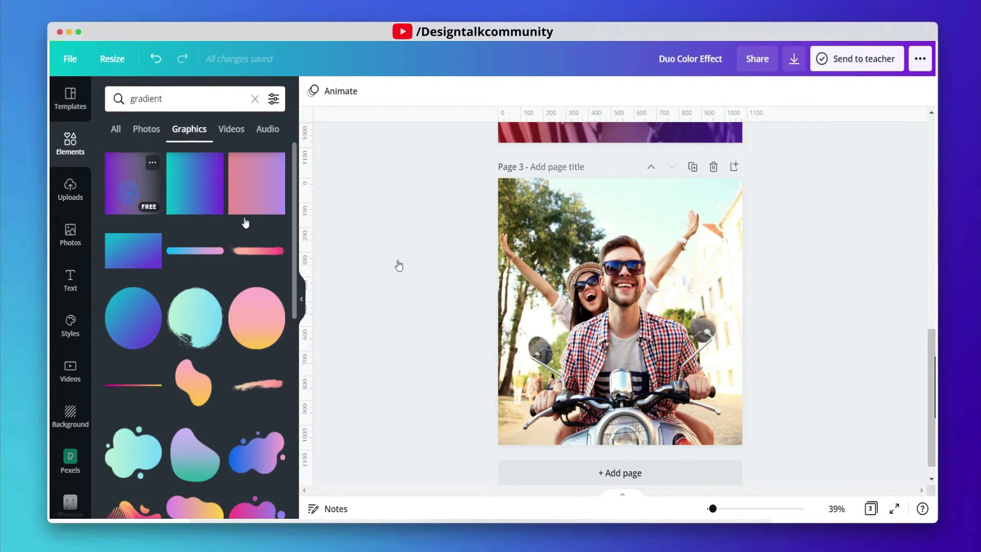
{"action": "left_click", "coordinate": [133, 183]}
{"action": "left_click_drag", "start_coordinate": [639, 323], "coordinate": [546, 230]}
{"action": "left_click_drag", "start_coordinate": [622, 321], "coordinate": [764, 418]}
Step: Make both gradient colours red and shift the overlay to the left
{"action": "left_click", "coordinate": [314, 92]}
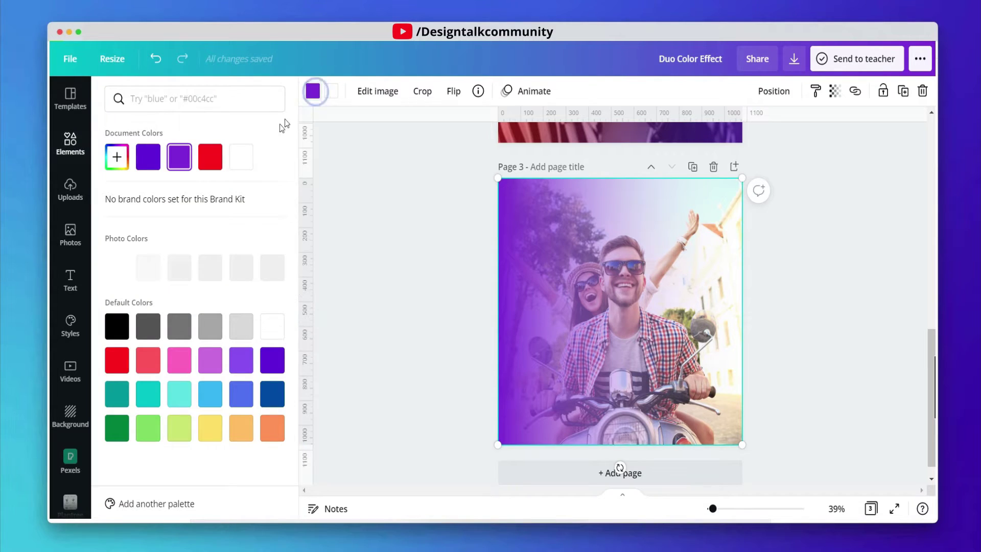
{"action": "left_click", "coordinate": [210, 157]}
{"action": "left_click", "coordinate": [333, 92]}
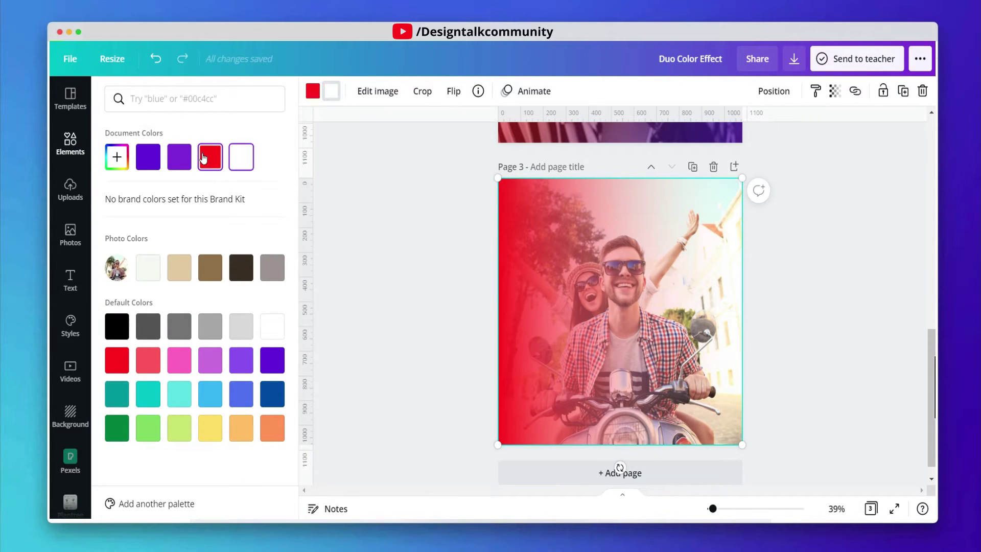
{"action": "left_click", "coordinate": [210, 157]}
{"action": "left_click_drag", "start_coordinate": [566, 279], "coordinate": [519, 281]}
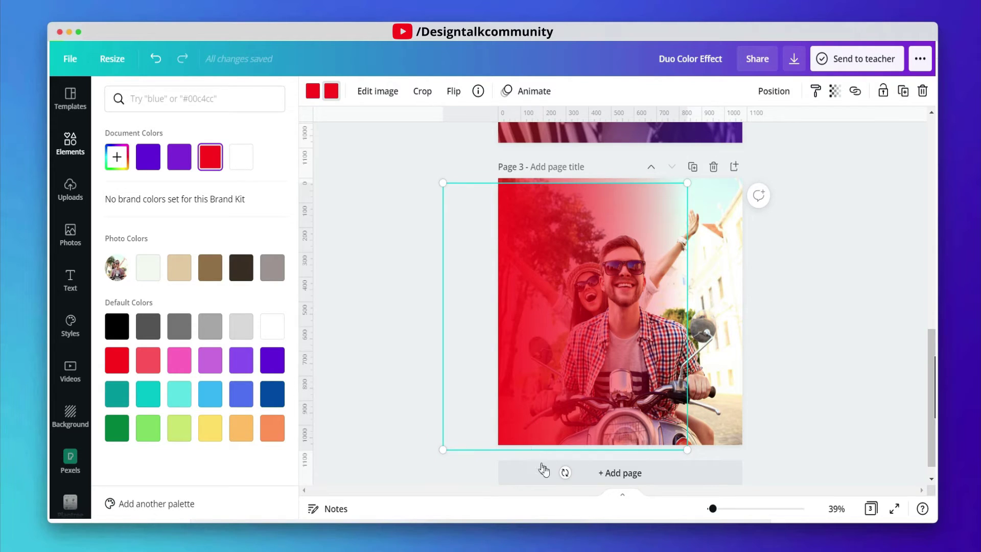
Step: Turn a second overlay to face the right and colour it purple
{"action": "left_click_drag", "start_coordinate": [560, 468], "coordinate": [565, 157]}
{"action": "left_click_drag", "start_coordinate": [631, 258], "coordinate": [727, 258]}
{"action": "left_click", "coordinate": [179, 156]}
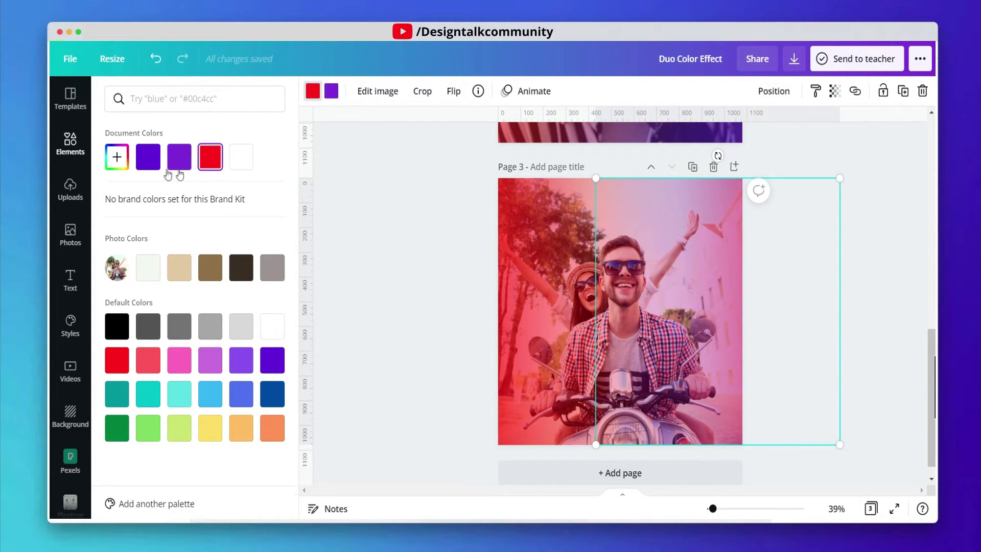
{"action": "left_click", "coordinate": [402, 207]}
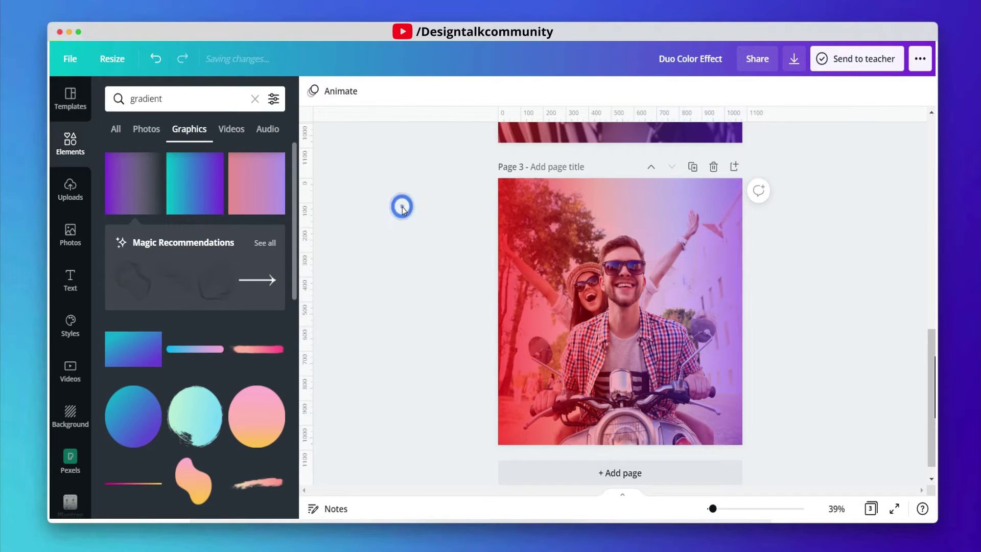
{"action": "left_click", "coordinate": [643, 274]}
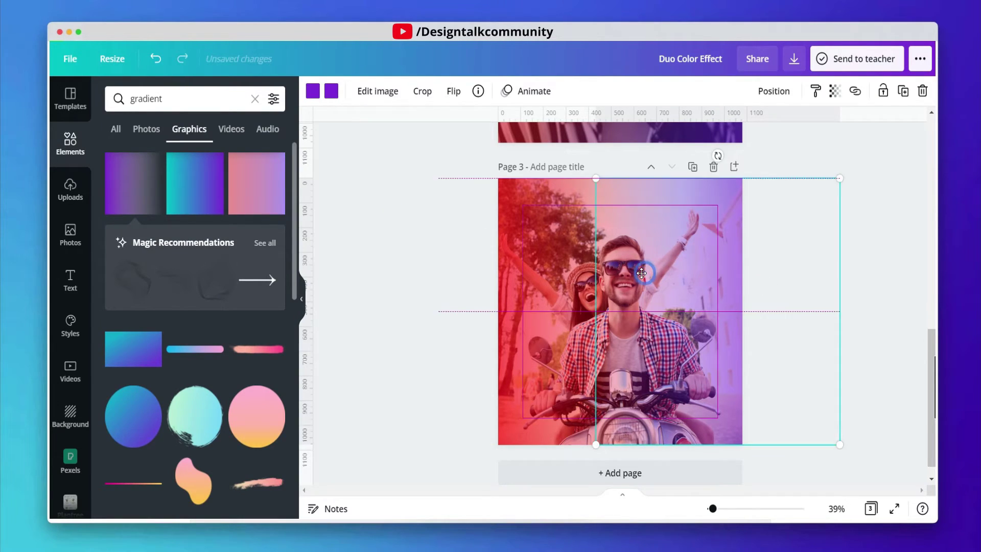
{"action": "left_click", "coordinate": [635, 272]}
Step: Adjust the scooter photo to saturation -74, shadows -66 and brightness 15
{"action": "left_click", "coordinate": [635, 272]}
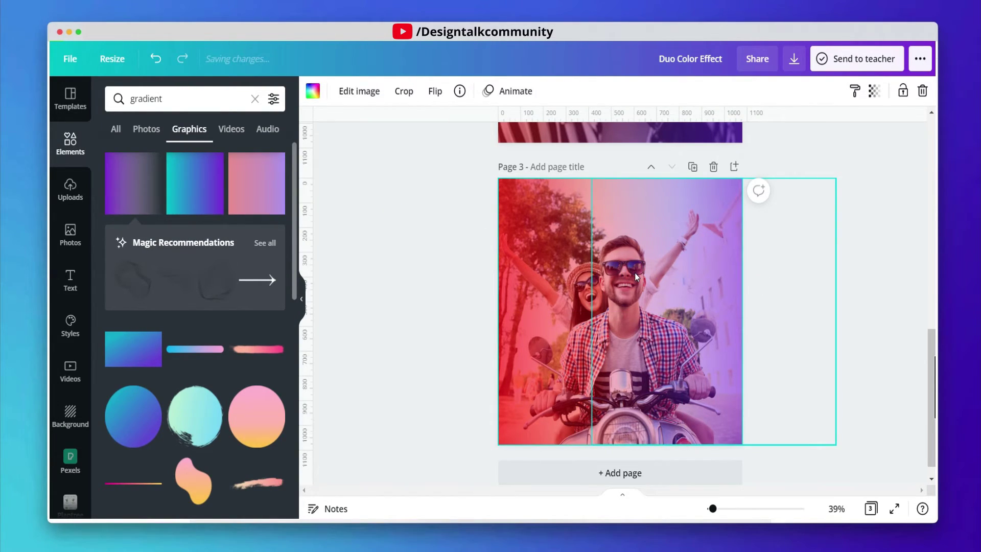
{"action": "left_click", "coordinate": [359, 91]}
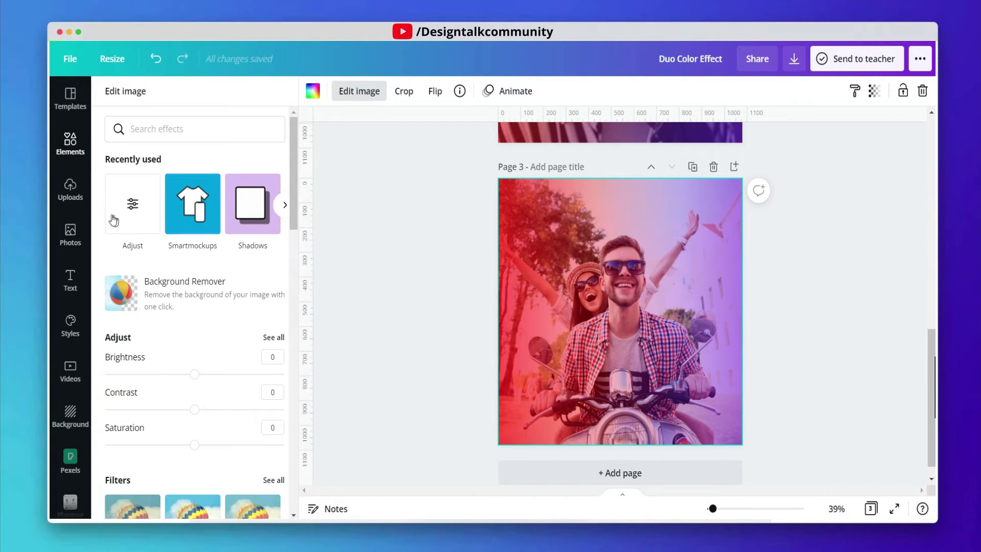
{"action": "left_click", "coordinate": [113, 220]}
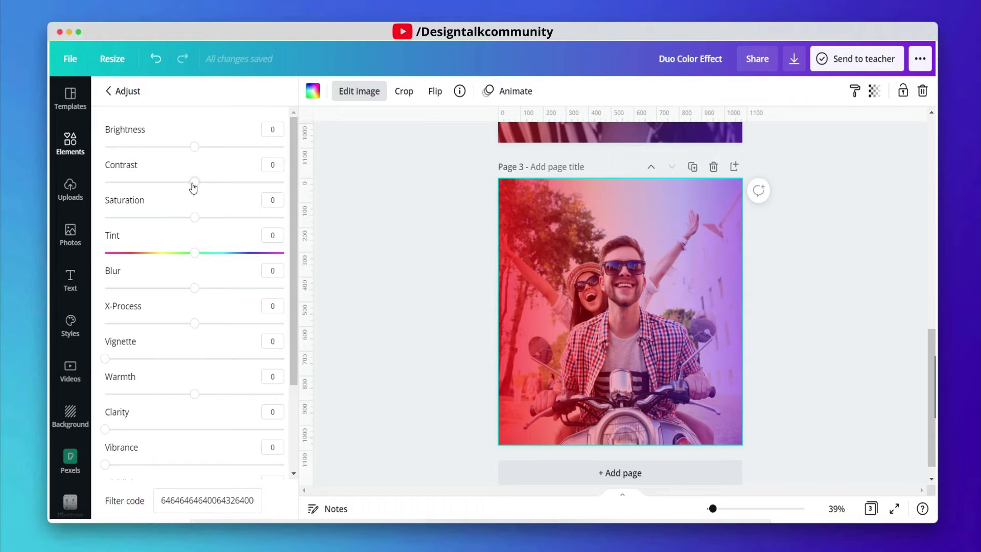
{"action": "left_click_drag", "start_coordinate": [194, 219], "coordinate": [139, 218]}
{"action": "left_click_drag", "start_coordinate": [135, 228], "coordinate": [130, 228]}
{"action": "scroll", "coordinate": [133, 408], "scroll_direction": "down", "scroll_amount": 3}
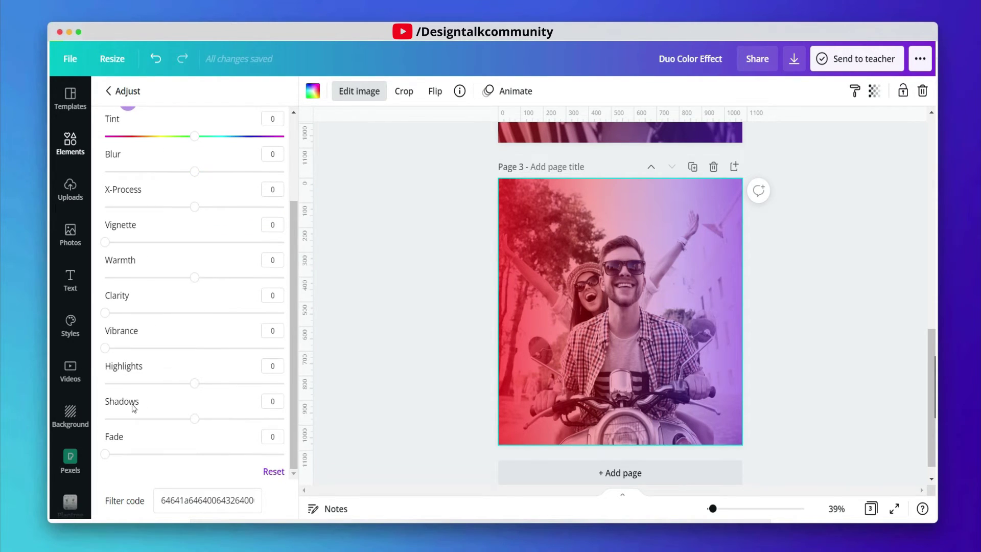
{"action": "left_click_drag", "start_coordinate": [198, 426], "coordinate": [139, 418]}
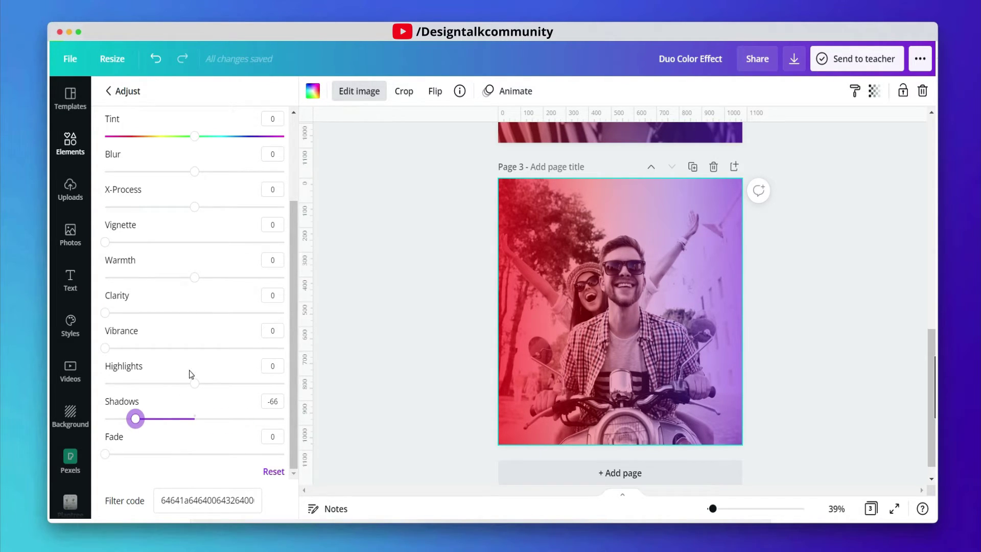
{"action": "scroll", "coordinate": [191, 374], "scroll_direction": "up", "scroll_amount": 3}
{"action": "mouse_move", "coordinate": [199, 153]}
{"action": "left_mouse_down"}
{"action": "mouse_move", "coordinate": [213, 149]}
{"action": "mouse_move", "coordinate": [189, 150]}
{"action": "mouse_move", "coordinate": [209, 154]}
{"action": "left_mouse_up"}
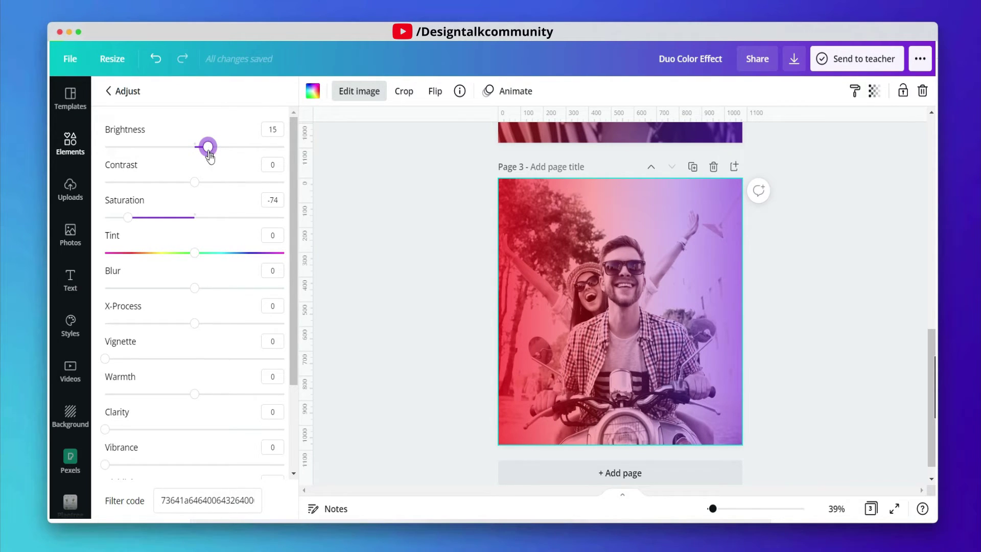
{"action": "left_click", "coordinate": [388, 238]}
{"action": "left_click", "coordinate": [623, 258]}
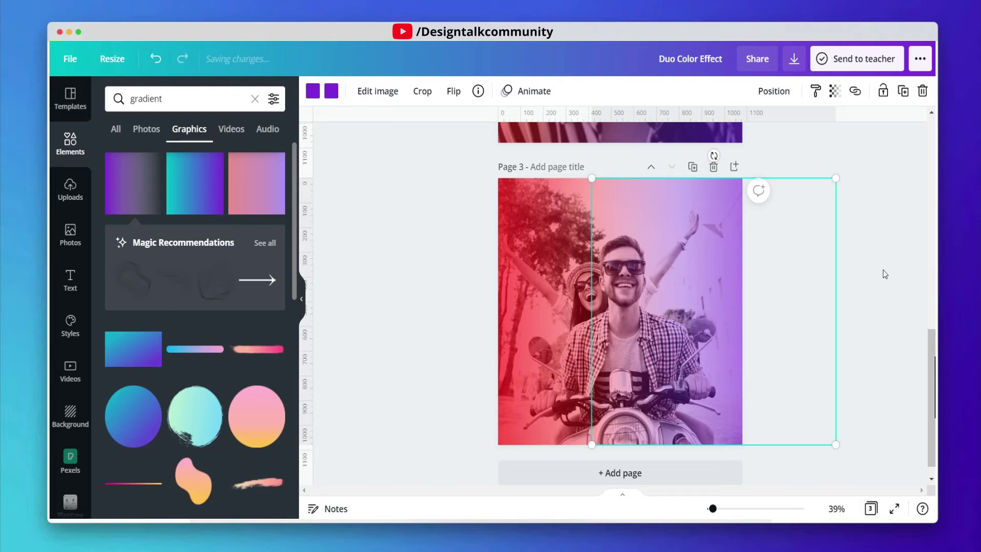
{"action": "left_click", "coordinate": [844, 333]}
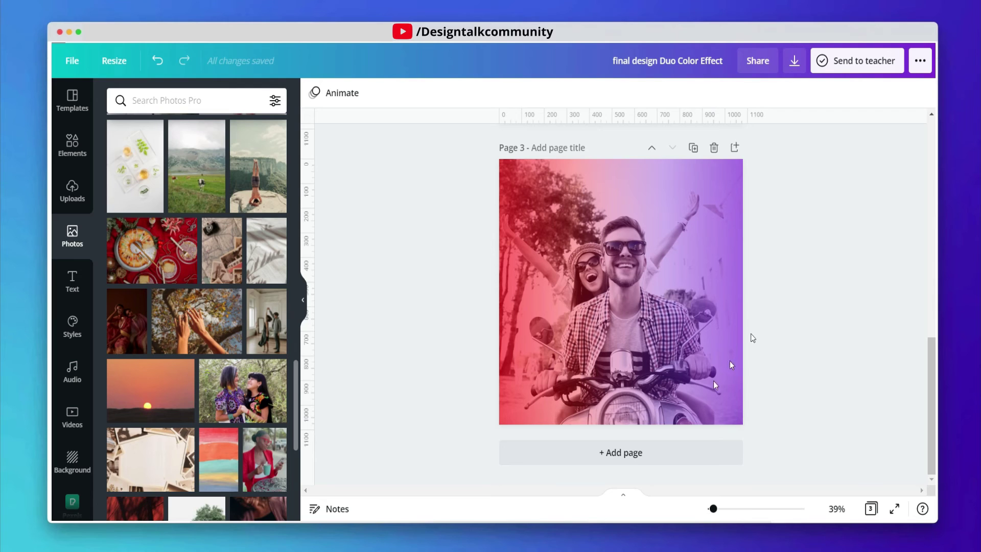
Step: Add page 4 and show all recently used photos
{"action": "left_click", "coordinate": [620, 452]}
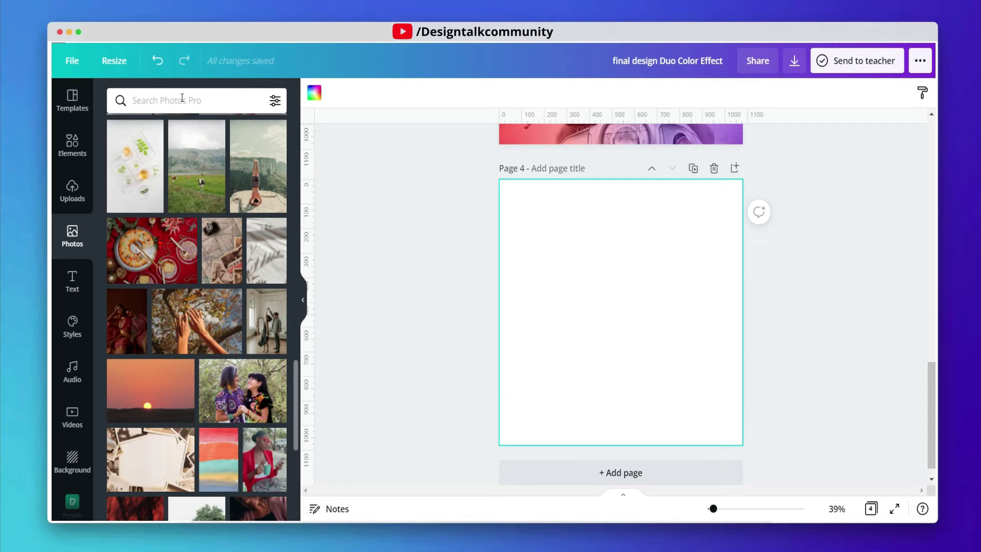
{"action": "left_click", "coordinate": [67, 197]}
{"action": "left_click", "coordinate": [73, 230]}
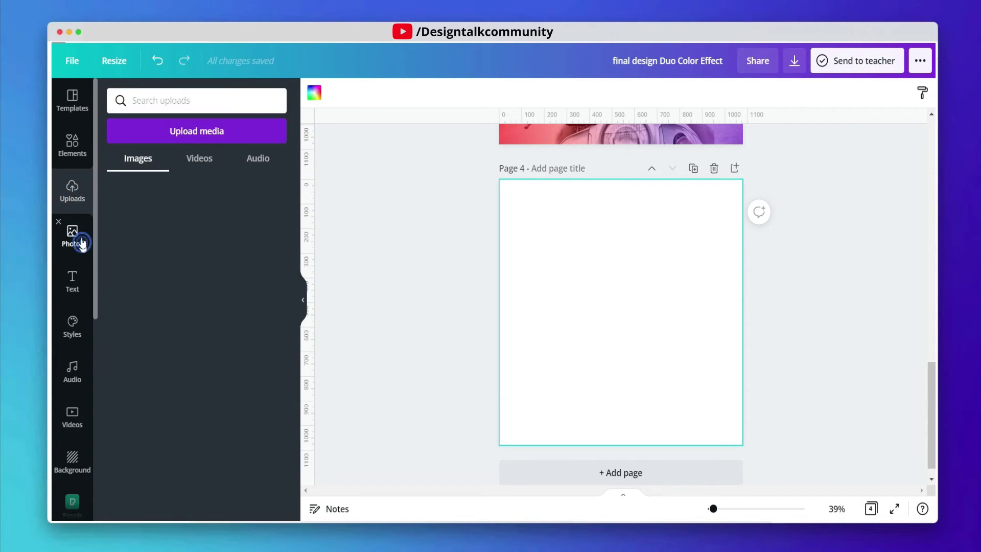
{"action": "scroll", "coordinate": [146, 130], "scroll_direction": "down", "scroll_amount": 5}
{"action": "scroll", "coordinate": [146, 129], "scroll_direction": "up", "scroll_amount": 5}
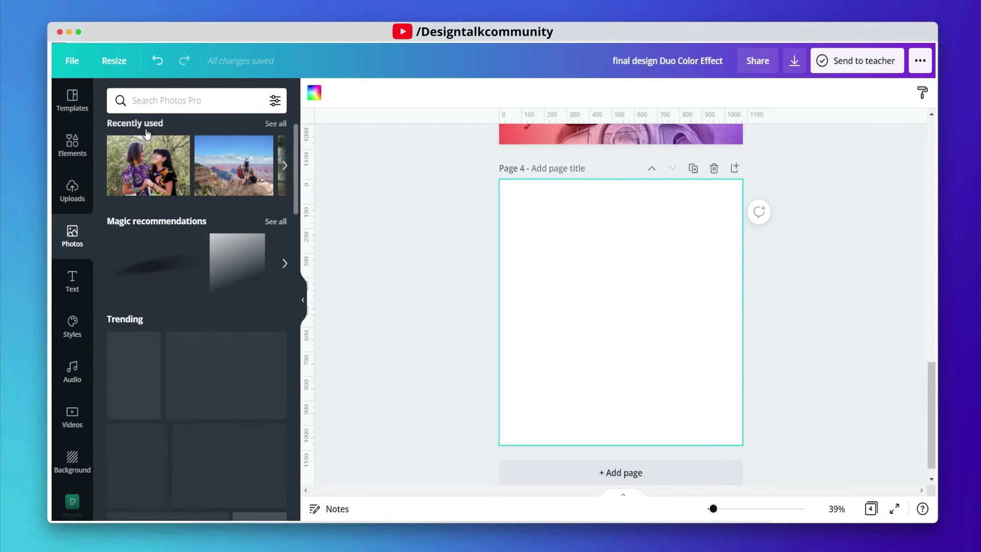
{"action": "left_click", "coordinate": [279, 174]}
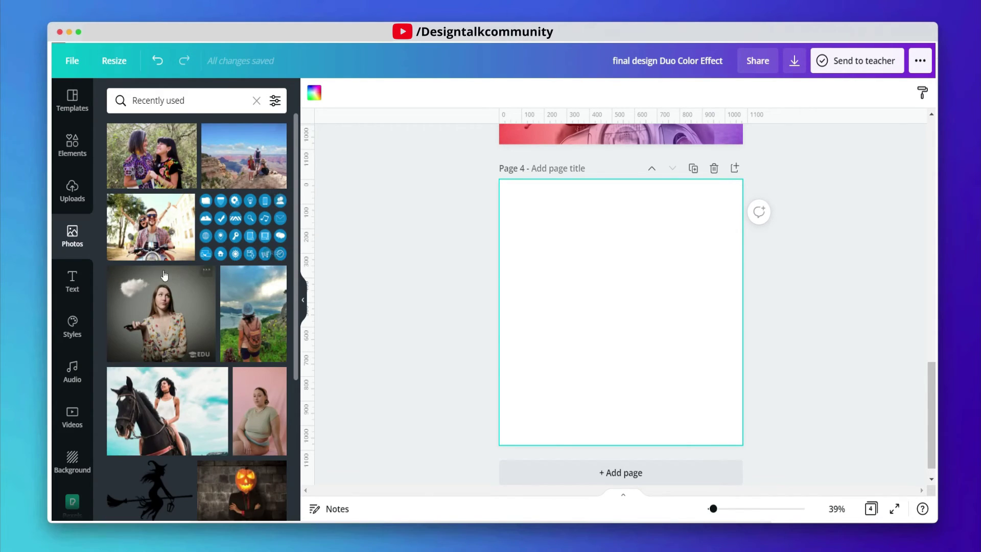
Step: Add the scooter couple photo and set it as page 4's background
{"action": "left_click", "coordinate": [153, 225]}
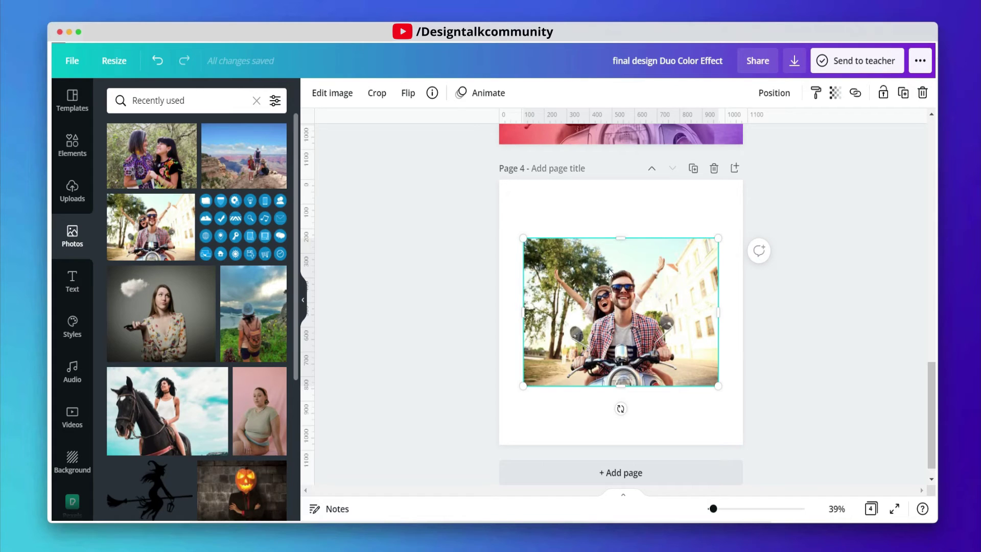
{"action": "right_click", "coordinate": [609, 273]}
{"action": "left_click", "coordinate": [652, 465]}
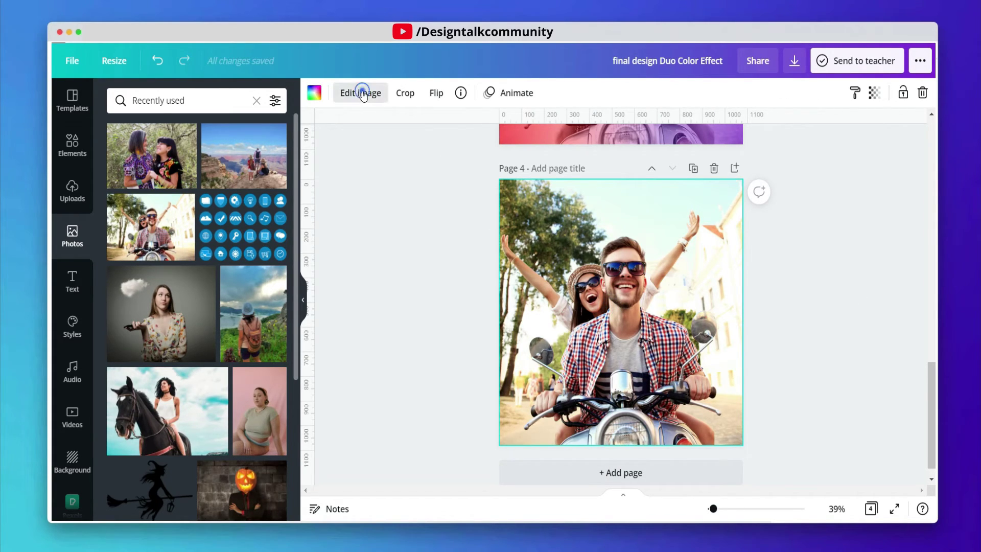
Step: Brighten the scooter photo slightly and set saturation 39, tint 47 and vignette 35
{"action": "left_click", "coordinate": [358, 93]}
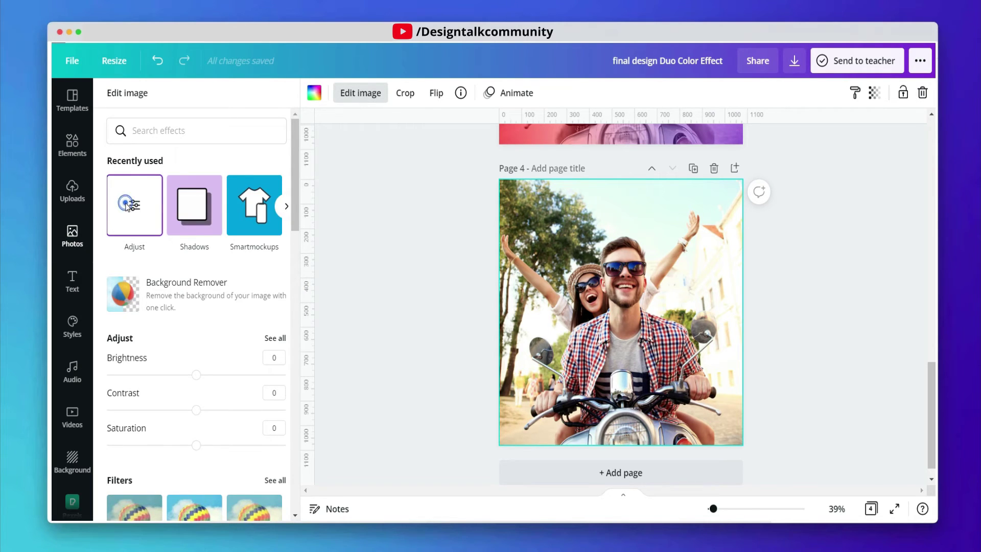
{"action": "left_click", "coordinate": [127, 207]}
{"action": "left_click_drag", "start_coordinate": [196, 153], "coordinate": [205, 154]}
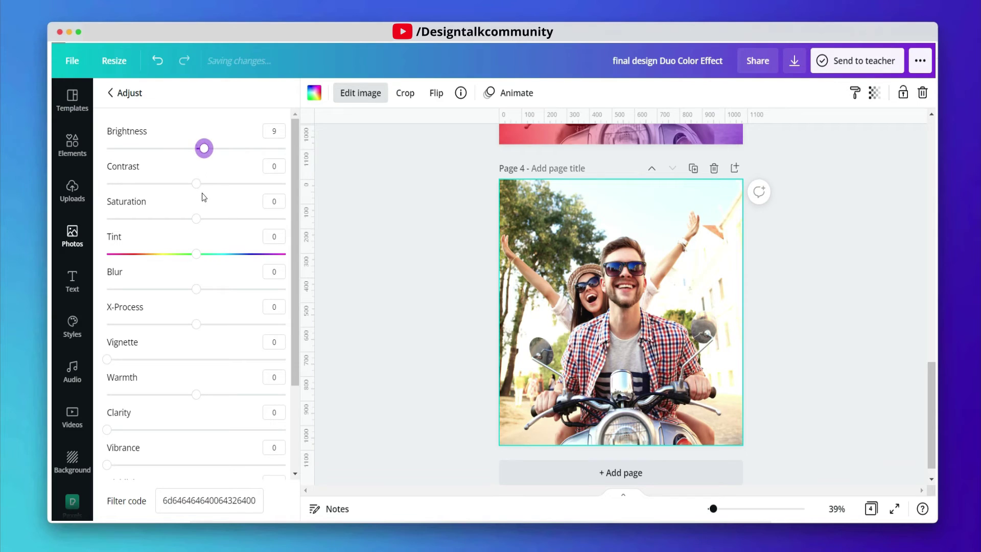
{"action": "left_click_drag", "start_coordinate": [201, 190], "coordinate": [233, 222]}
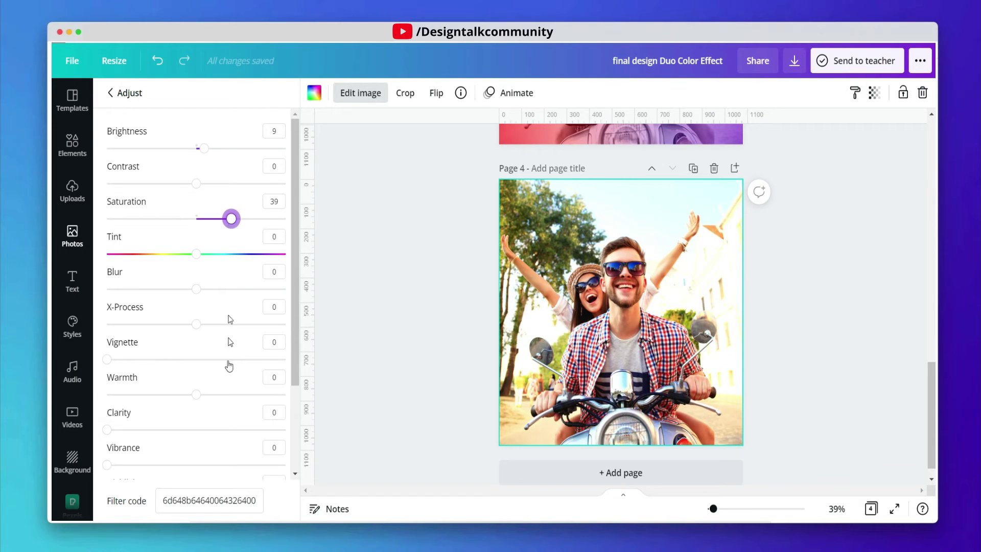
{"action": "left_click_drag", "start_coordinate": [191, 257], "coordinate": [240, 258]}
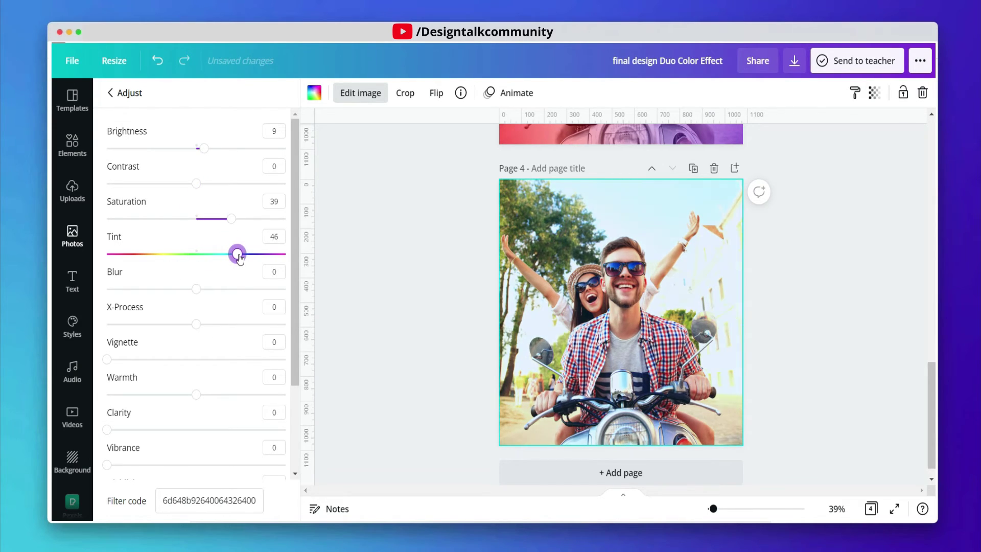
{"action": "scroll", "coordinate": [179, 311], "scroll_direction": "down", "scroll_amount": 2}
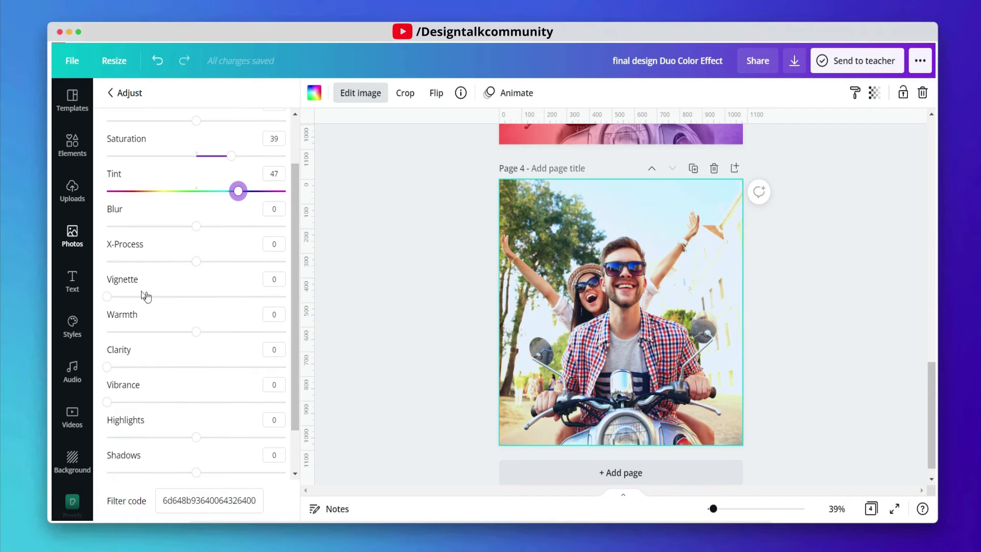
{"action": "left_click_drag", "start_coordinate": [108, 301], "coordinate": [170, 315]}
Step: Set the photo's warmth to 14, shadows to -36 and highlights to 22, leaving fade at 0
{"action": "scroll", "coordinate": [170, 312], "scroll_direction": "down", "scroll_amount": 2}
{"action": "left_click_drag", "start_coordinate": [196, 284], "coordinate": [210, 282]}
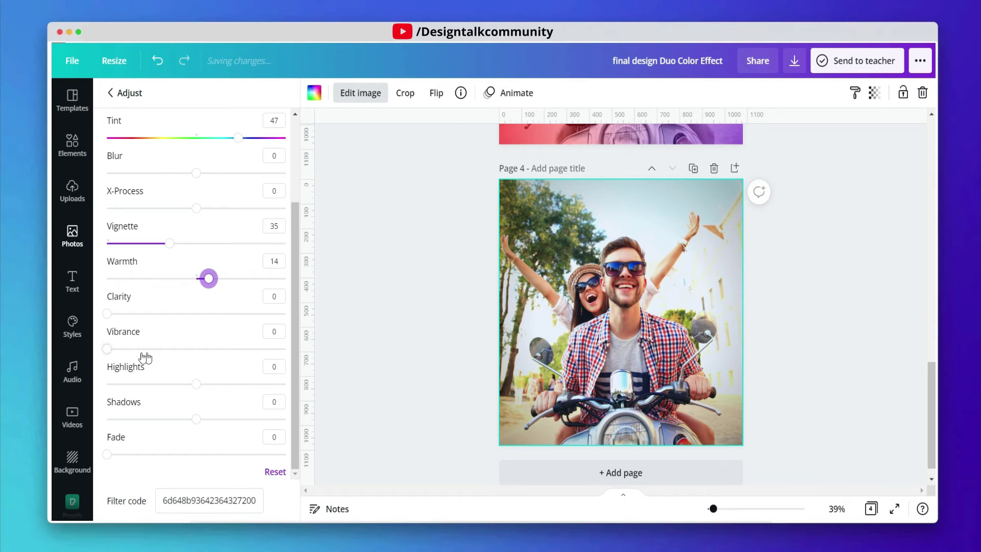
{"action": "left_click_drag", "start_coordinate": [196, 419], "coordinate": [164, 420]}
{"action": "mouse_move", "coordinate": [112, 455]}
{"action": "left_mouse_down"}
{"action": "mouse_move", "coordinate": [190, 454]}
{"action": "mouse_move", "coordinate": [107, 454]}
{"action": "left_mouse_up"}
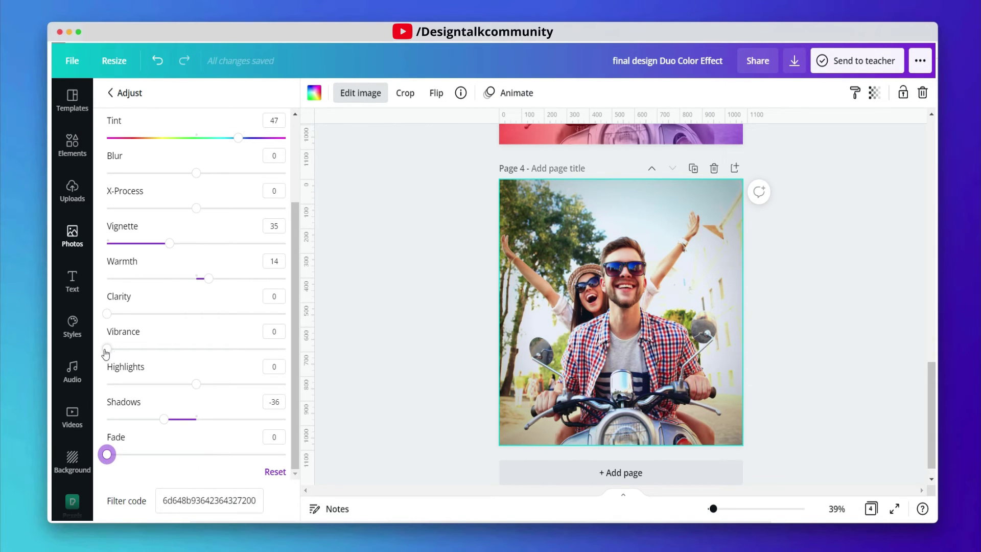
{"action": "left_click_drag", "start_coordinate": [191, 387], "coordinate": [217, 389]}
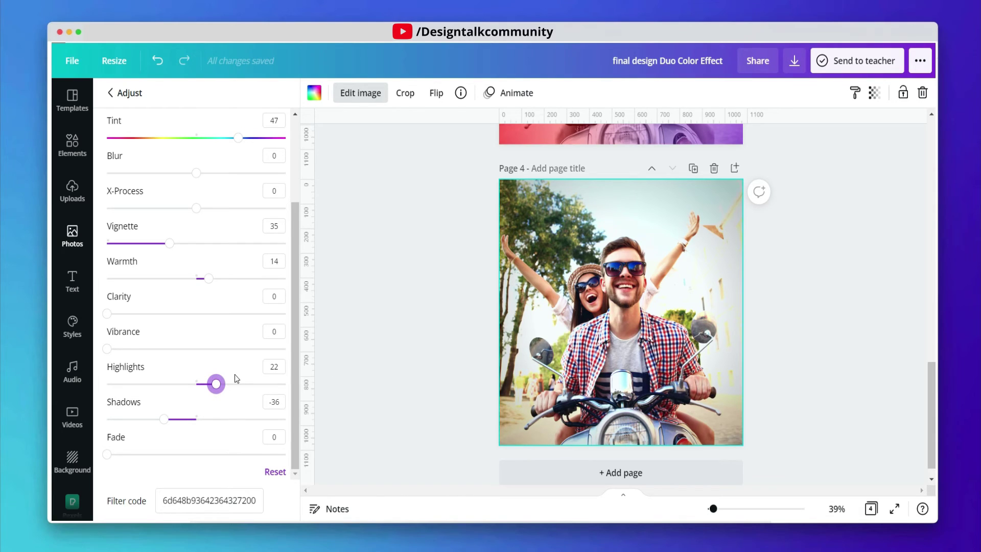
Step: Copy the photo's custom filter code and add a blank page 5
{"action": "left_click_drag", "start_coordinate": [257, 501], "coordinate": [191, 500]}
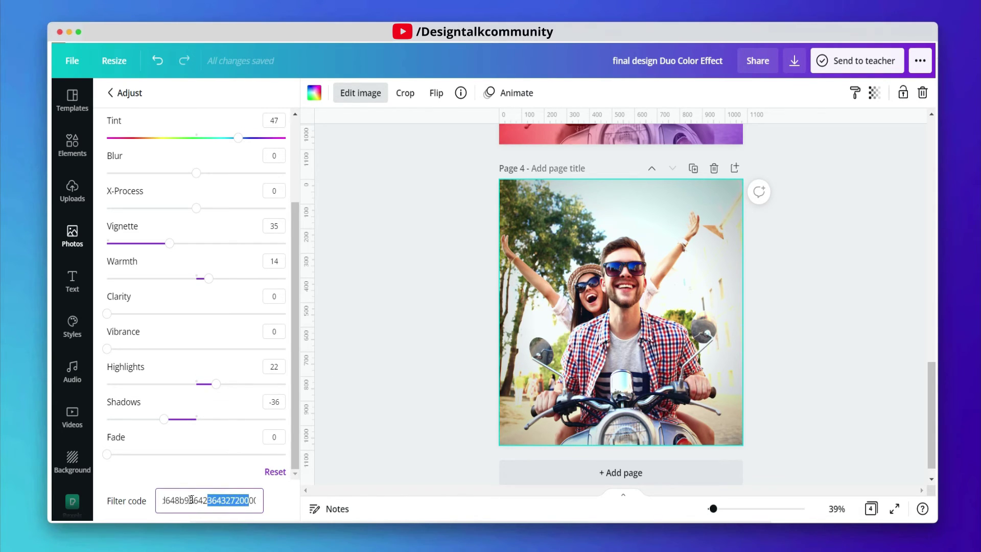
{"action": "left_click", "coordinate": [164, 500]}
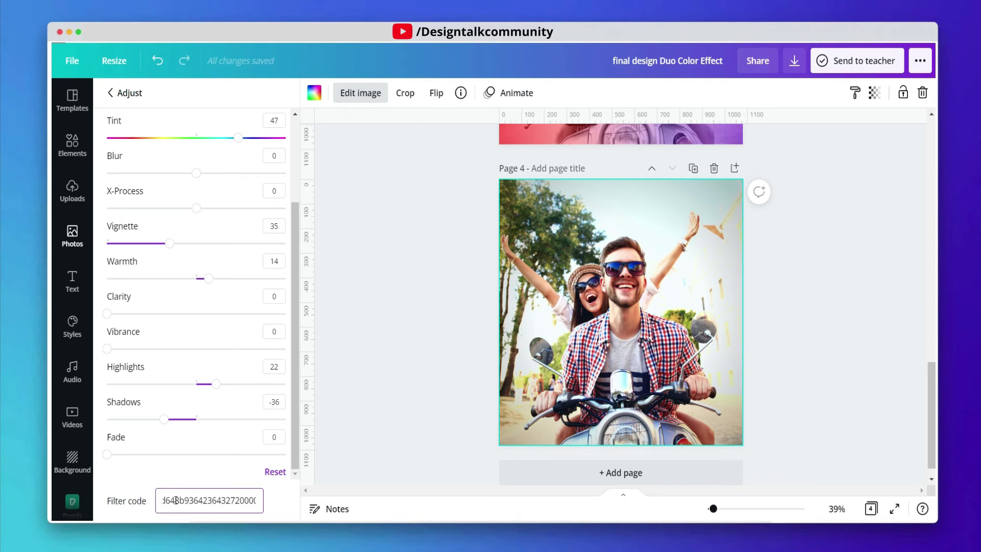
{"action": "double_click", "coordinate": [175, 500]}
{"action": "left_click", "coordinate": [582, 473]}
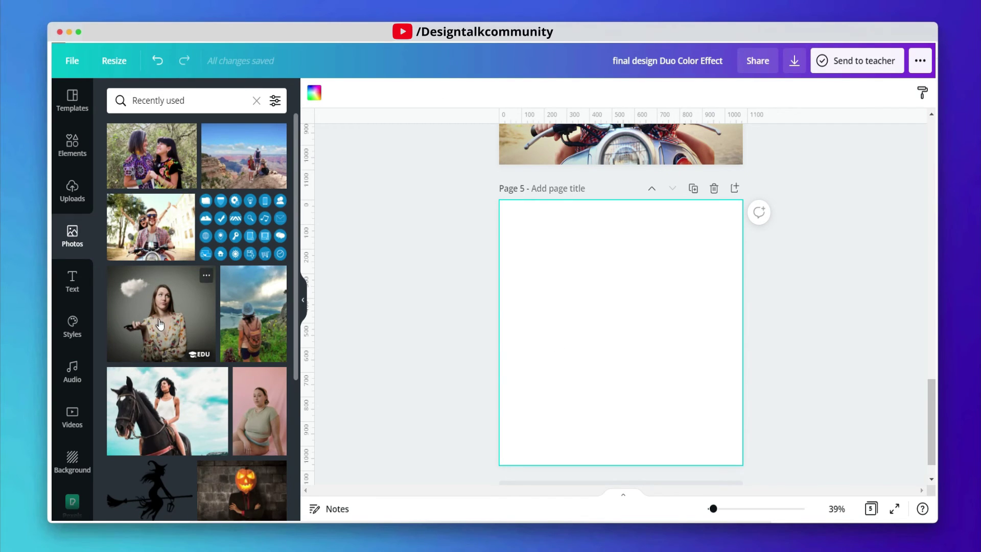
Step: Place the hiker photo on page 5 and set it as the page background
{"action": "scroll", "coordinate": [210, 384], "scroll_direction": "down", "scroll_amount": 3}
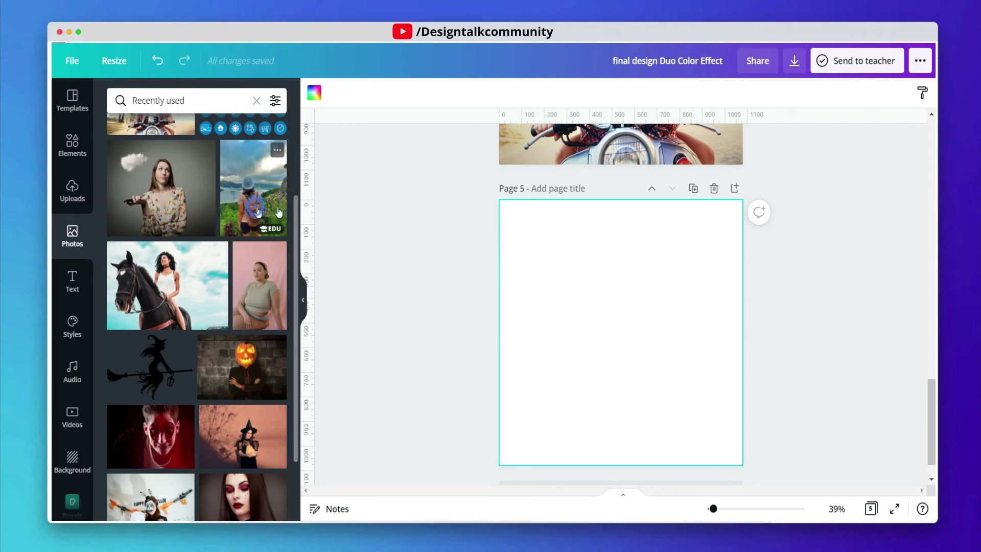
{"action": "left_click", "coordinate": [253, 189]}
{"action": "right_click", "coordinate": [622, 359]}
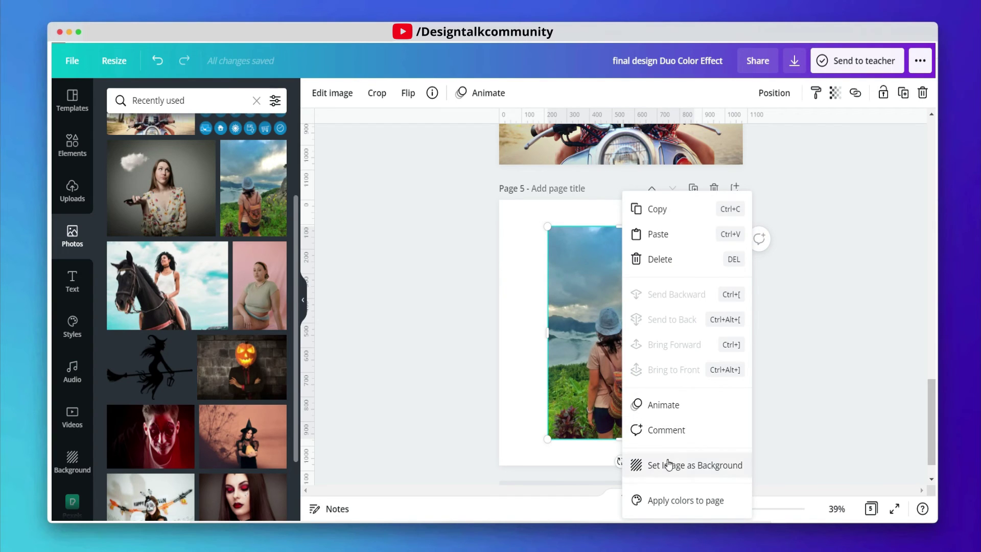
{"action": "left_click", "coordinate": [668, 464]}
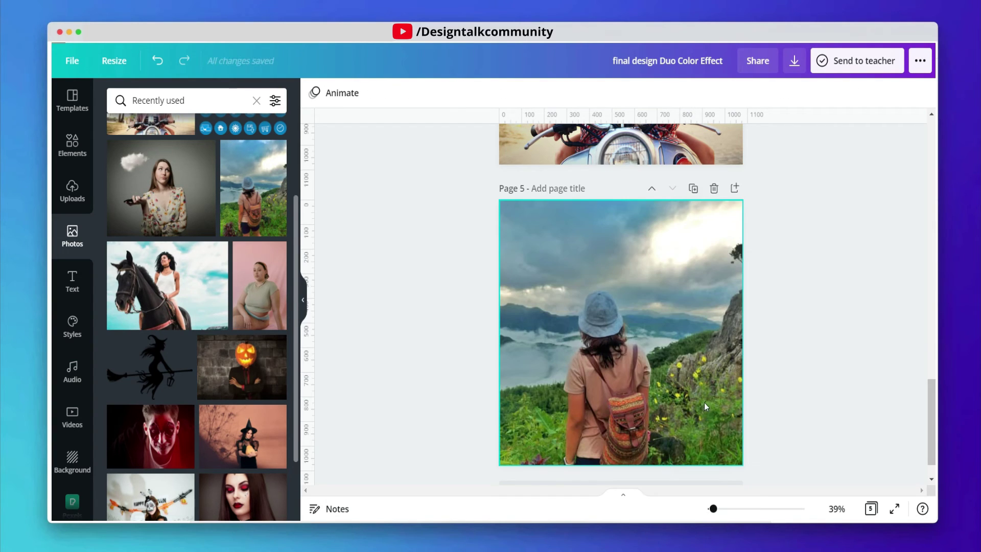
{"action": "left_click", "coordinate": [673, 387]}
Step: Add page 6 with the Grand Canyon photo as its background, shifted to frame the hikers
{"action": "scroll", "coordinate": [648, 477], "scroll_direction": "down", "scroll_amount": 2}
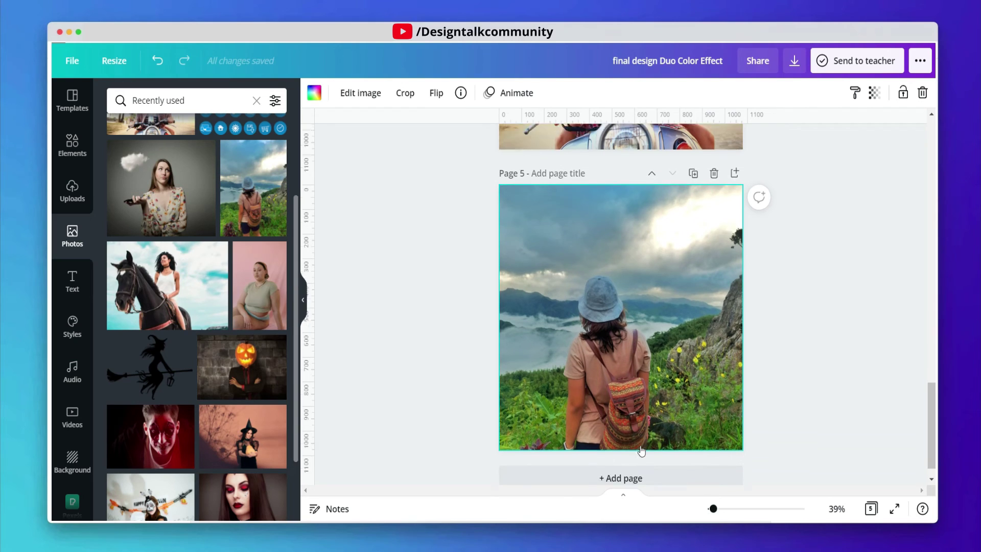
{"action": "left_click", "coordinate": [647, 454]}
{"action": "scroll", "coordinate": [281, 249], "scroll_direction": "up", "scroll_amount": 3}
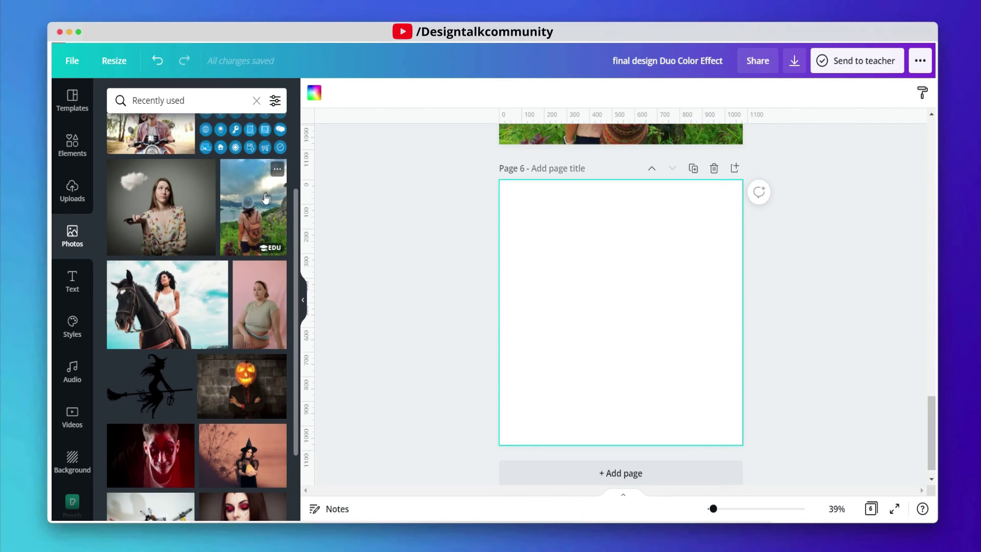
{"action": "left_click", "coordinate": [244, 155]}
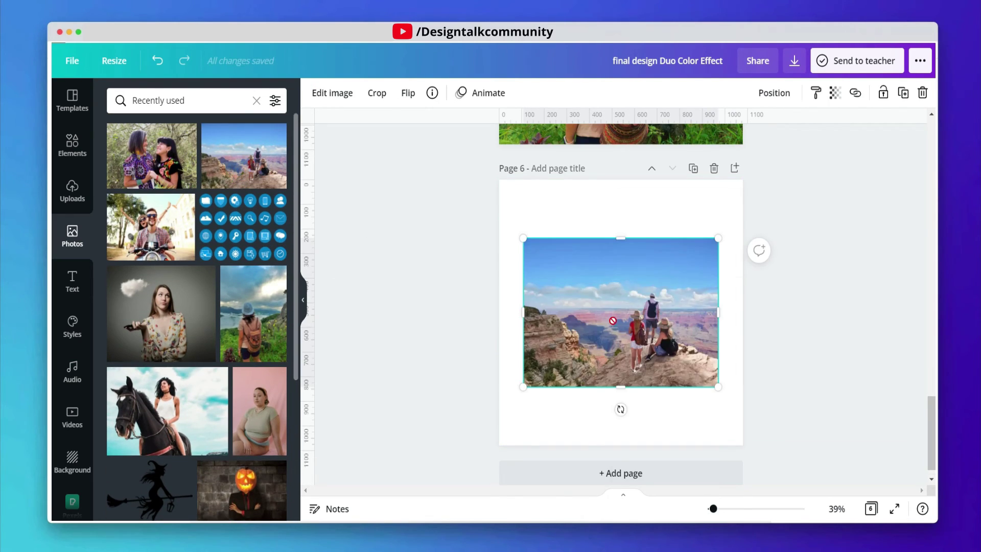
{"action": "right_click", "coordinate": [613, 320]}
{"action": "left_click", "coordinate": [658, 465]}
{"action": "double_click", "coordinate": [618, 335]}
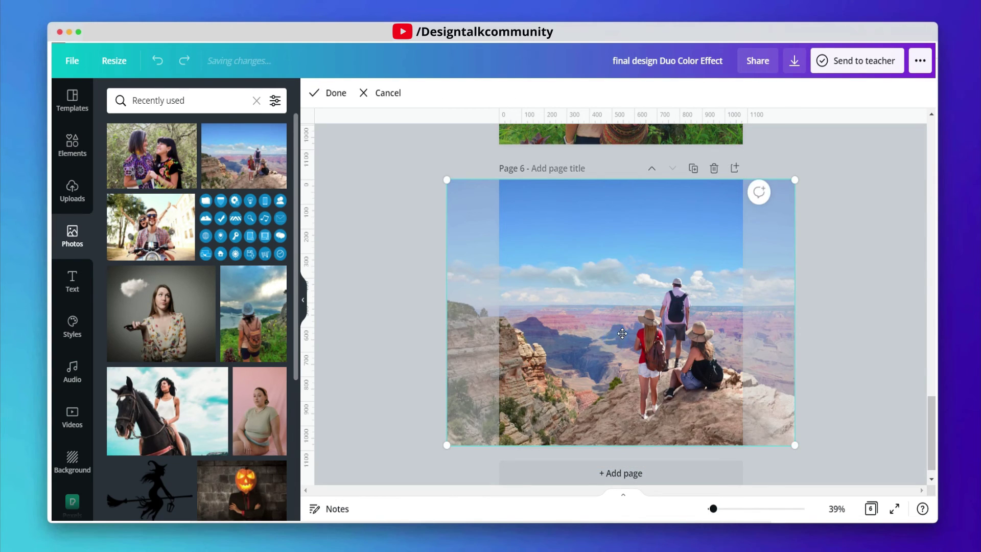
{"action": "left_click_drag", "start_coordinate": [623, 333], "coordinate": [534, 339]}
{"action": "left_click", "coordinate": [832, 285]}
{"action": "scroll", "coordinate": [797, 285], "scroll_direction": "up", "scroll_amount": 5}
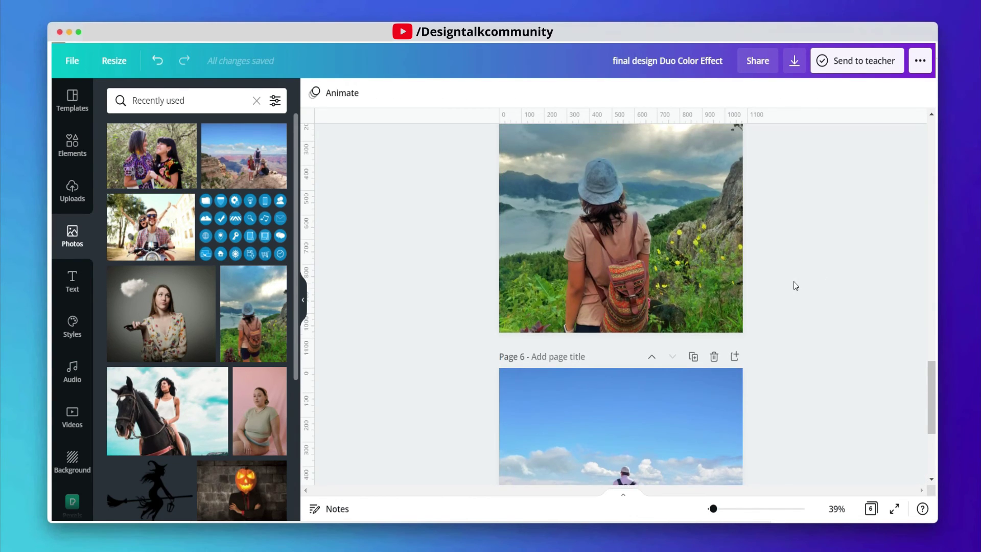
{"action": "left_click", "coordinate": [565, 256]}
Step: Paste the copied filter code into the hiker photo's Adjust filter code field
{"action": "left_click", "coordinate": [362, 88]}
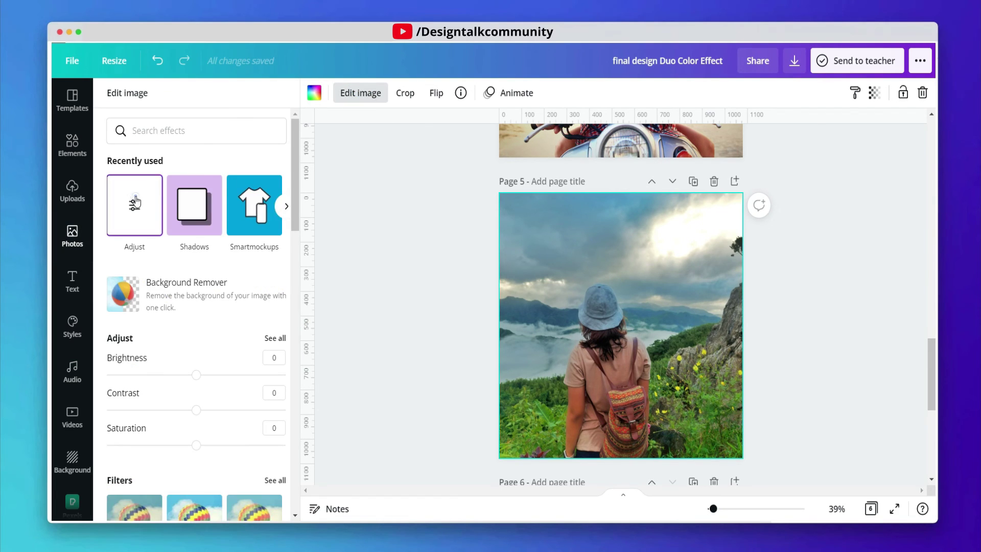
{"action": "left_click", "coordinate": [134, 203]}
{"action": "scroll", "coordinate": [176, 390], "scroll_direction": "down", "scroll_amount": 1}
{"action": "scroll", "coordinate": [177, 389], "scroll_direction": "down", "scroll_amount": 3}
{"action": "left_click_drag", "start_coordinate": [163, 503], "coordinate": [280, 510]}
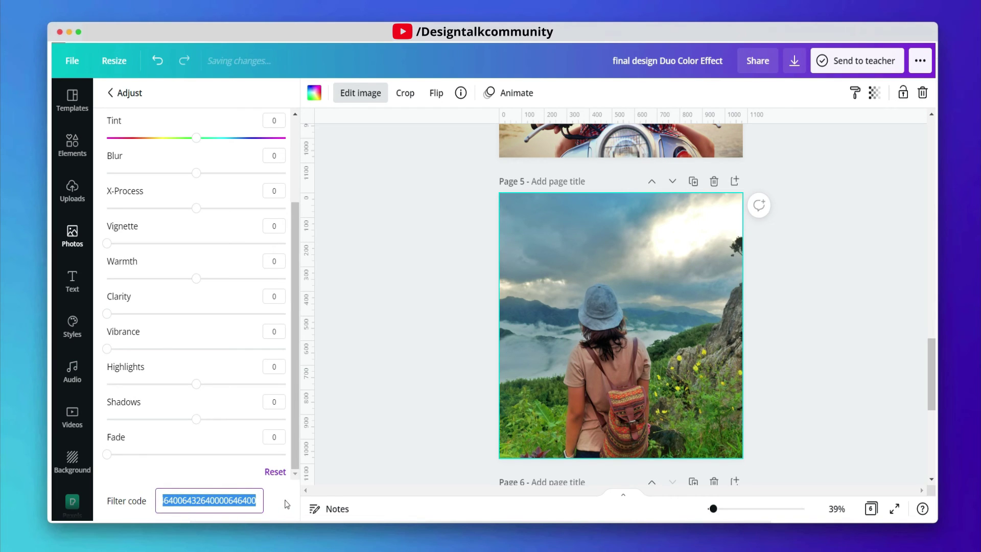
{"action": "key", "text": "super+v"}
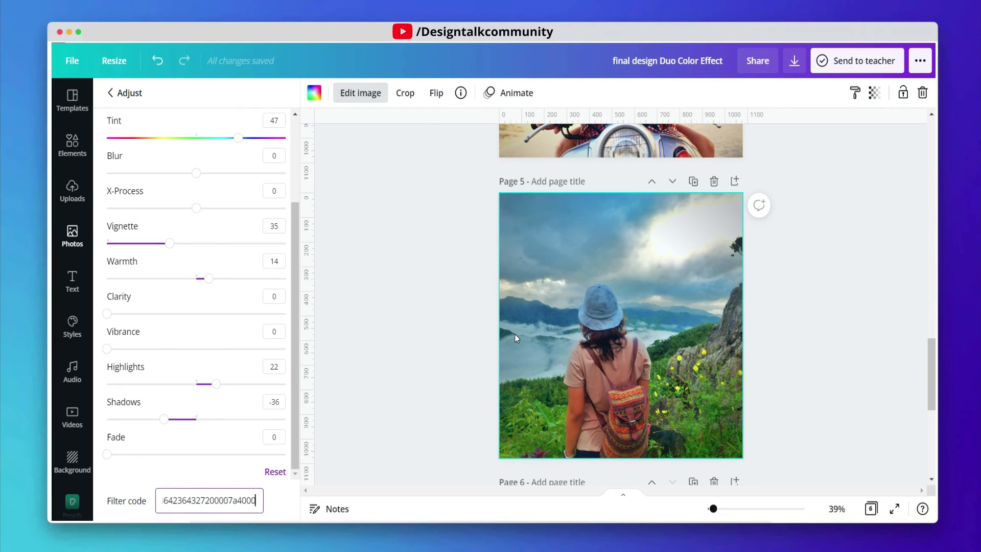
{"action": "scroll", "coordinate": [524, 328], "scroll_direction": "down", "scroll_amount": 6}
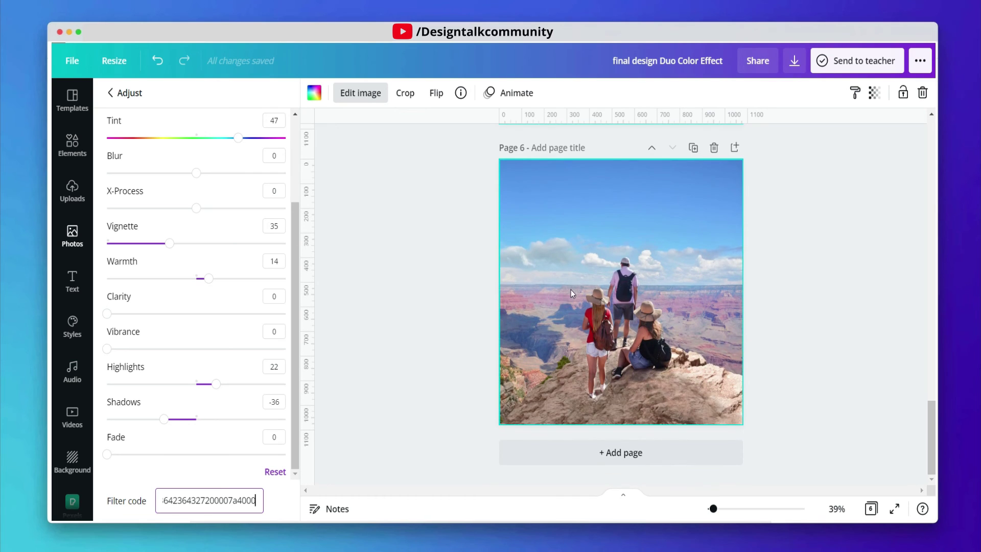
Step: Paste the same filter code into the canyon photo's Adjust settings, then deselect it
{"action": "left_click", "coordinate": [571, 290]}
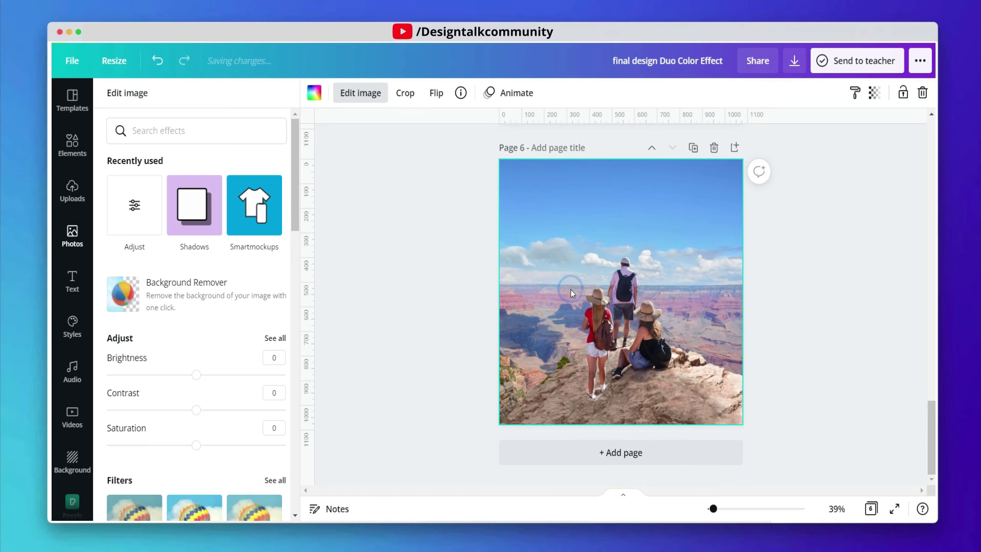
{"action": "left_click", "coordinate": [135, 215]}
{"action": "left_click", "coordinate": [175, 491]}
{"action": "left_click_drag", "start_coordinate": [163, 499], "coordinate": [291, 507]}
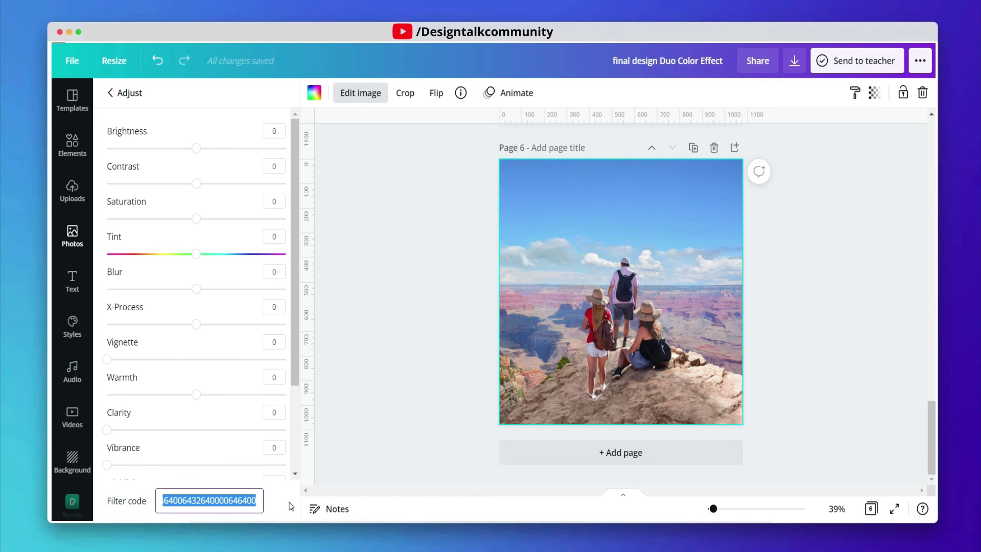
{"action": "key", "text": "super+v"}
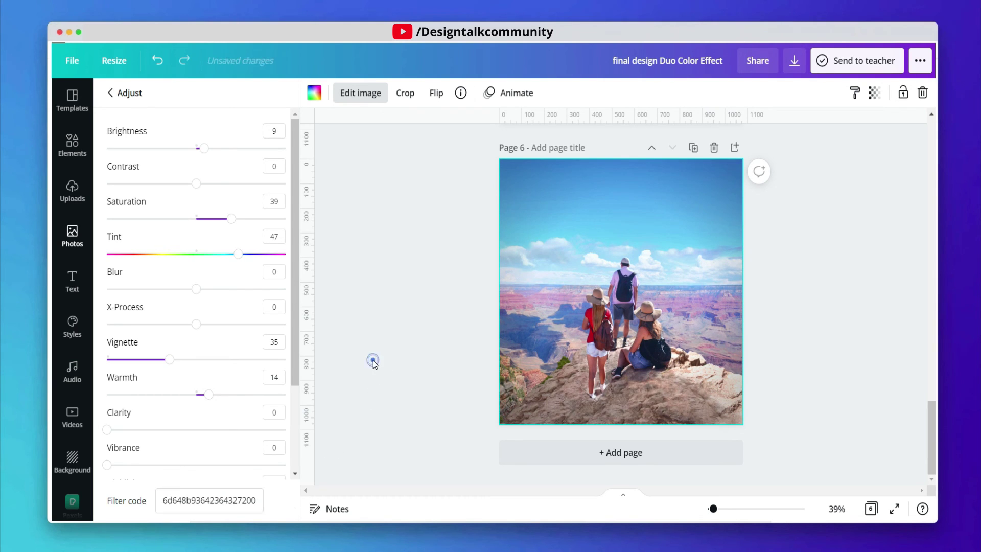
{"action": "left_click", "coordinate": [375, 365]}
{"action": "scroll", "coordinate": [375, 364], "scroll_direction": "up", "scroll_amount": 5}
{"action": "scroll", "coordinate": [375, 364], "scroll_direction": "up", "scroll_amount": 5}
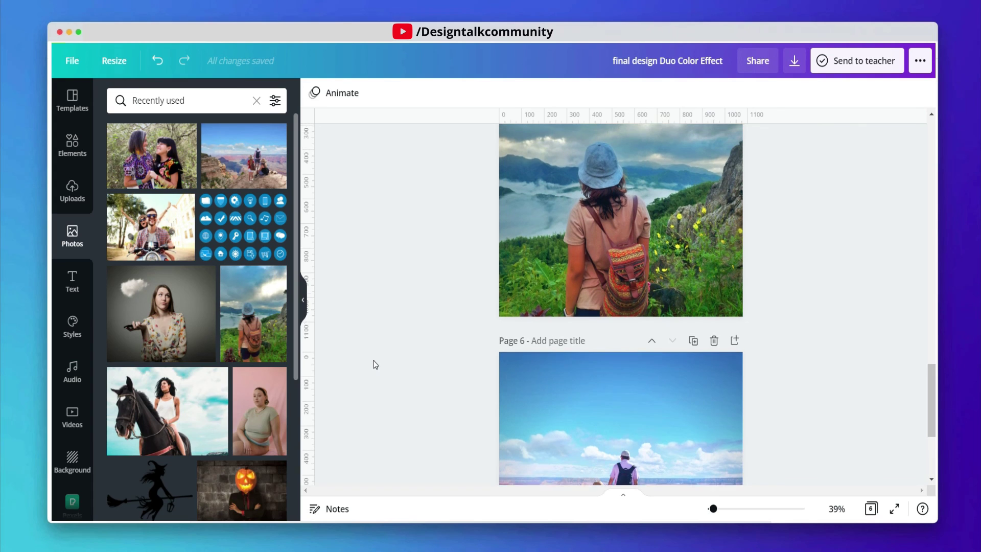
{"action": "scroll", "coordinate": [375, 365], "scroll_direction": "up", "scroll_amount": 2}
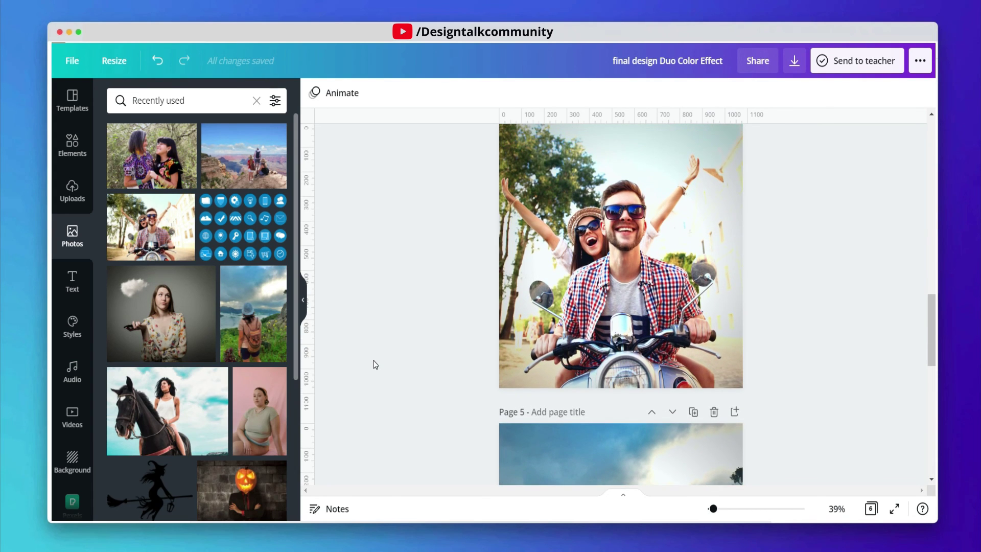